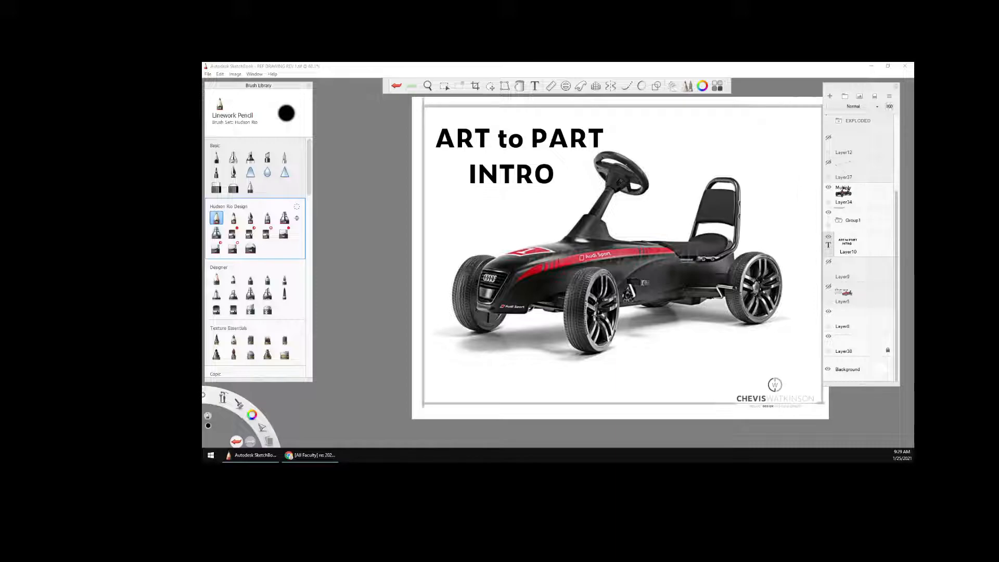
Hide the Group1 title text and show the Layer37 part-name labels around the kart photo
{"action": "left_click", "coordinate": [829, 213]}
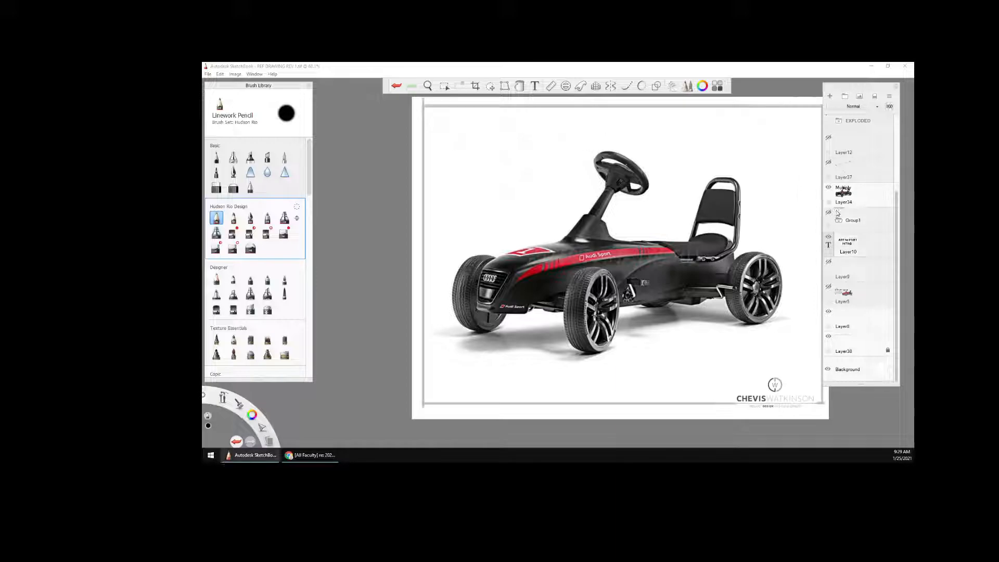
{"action": "scroll", "coordinate": [900, 207], "scroll_direction": "up", "scroll_amount": 2}
{"action": "scroll", "coordinate": [900, 207], "scroll_direction": "up", "scroll_amount": 1}
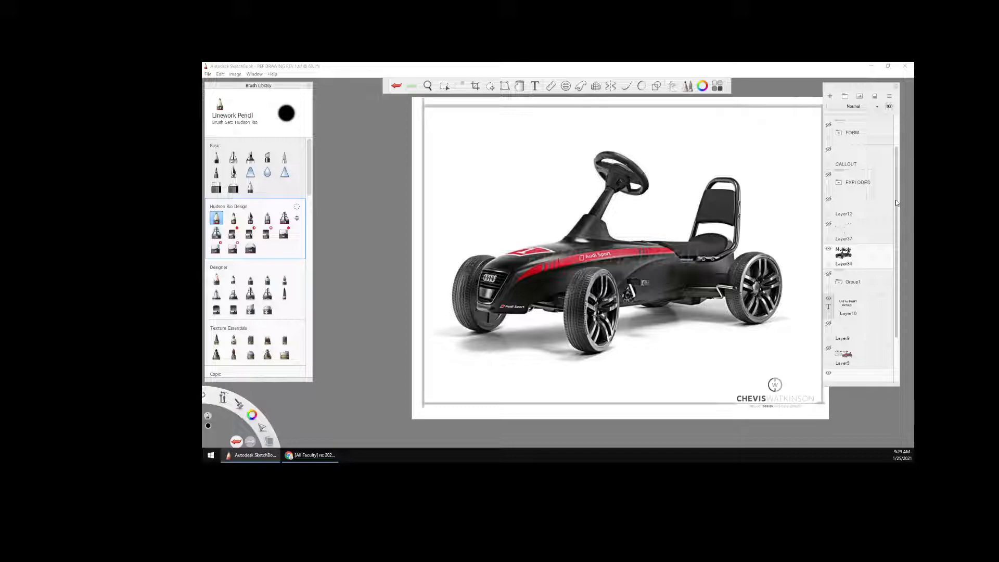
{"action": "left_click", "coordinate": [829, 224]}
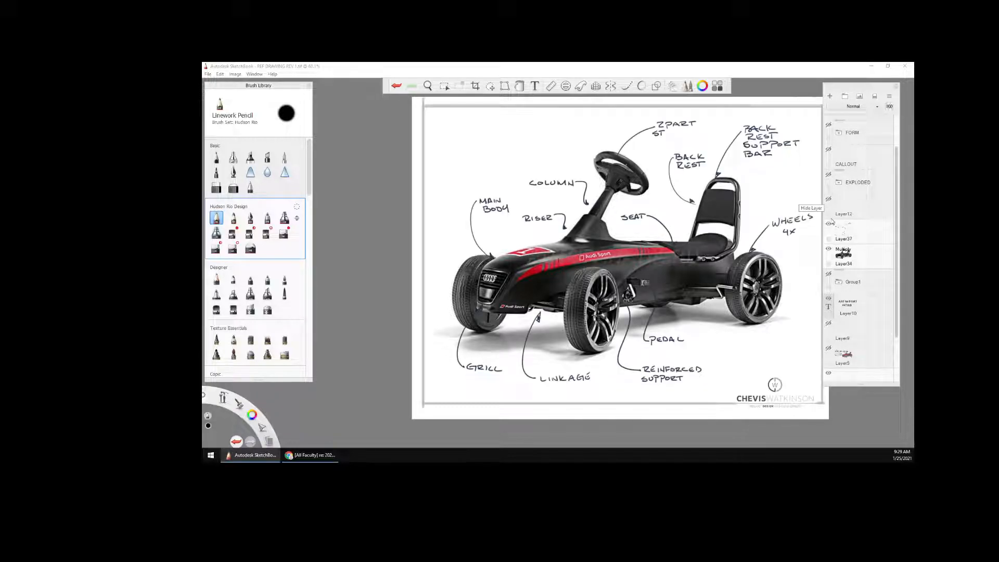
Hide the Layer37 labels and Layer34 kart photo, and show the EXPLODED group and the CALLOUT layer
{"action": "mouse_move", "coordinate": [770, 290]}
{"action": "left_mouse_down"}
{"action": "mouse_move", "coordinate": [748, 296]}
{"action": "mouse_move", "coordinate": [732, 320]}
{"action": "left_mouse_up"}
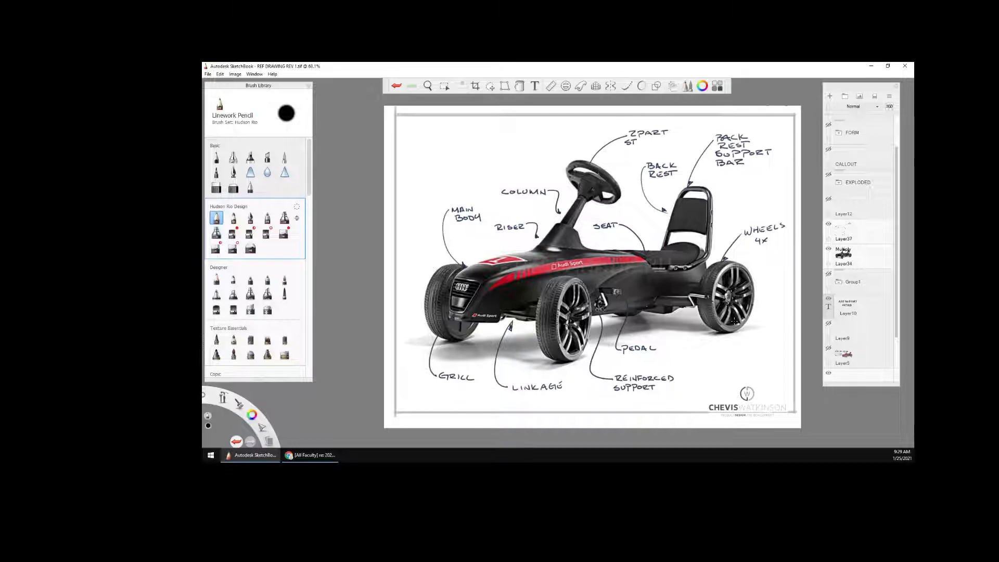
{"action": "key", "text": "space"}
{"action": "left_click_drag", "start_coordinate": [762, 309], "coordinate": [722, 273]}
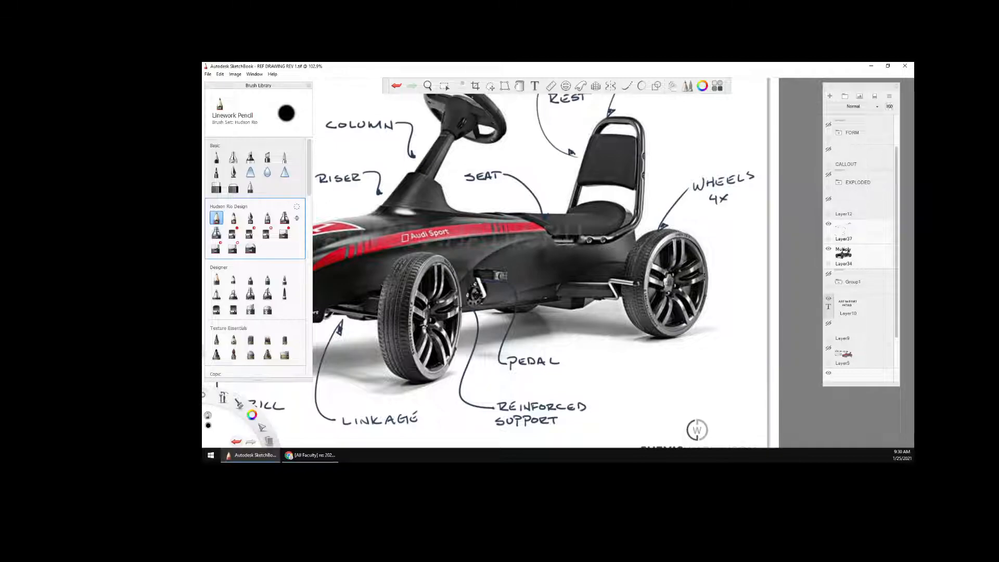
{"action": "key", "text": "space"}
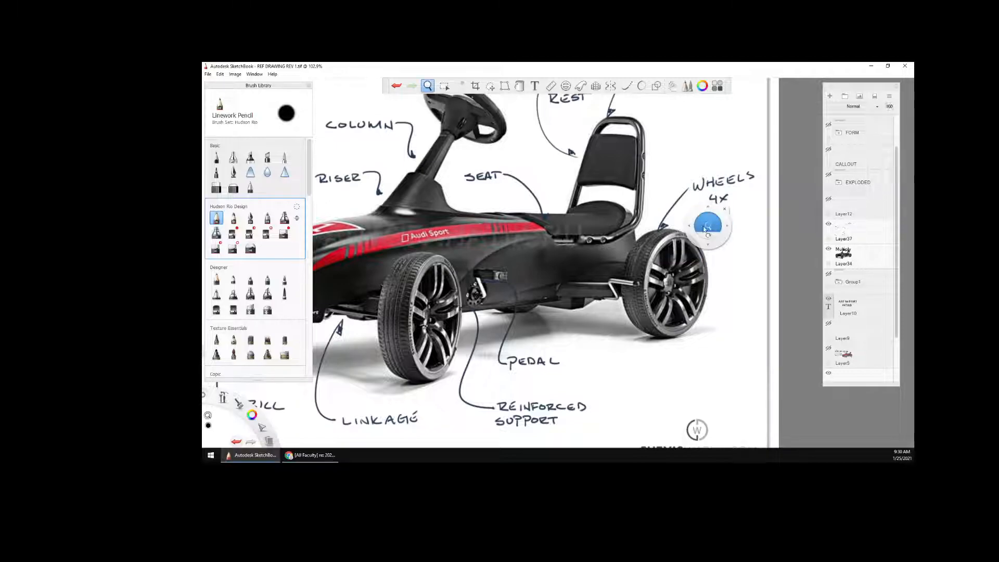
{"action": "left_click_drag", "start_coordinate": [708, 225], "coordinate": [666, 338]}
{"action": "key", "text": "space"}
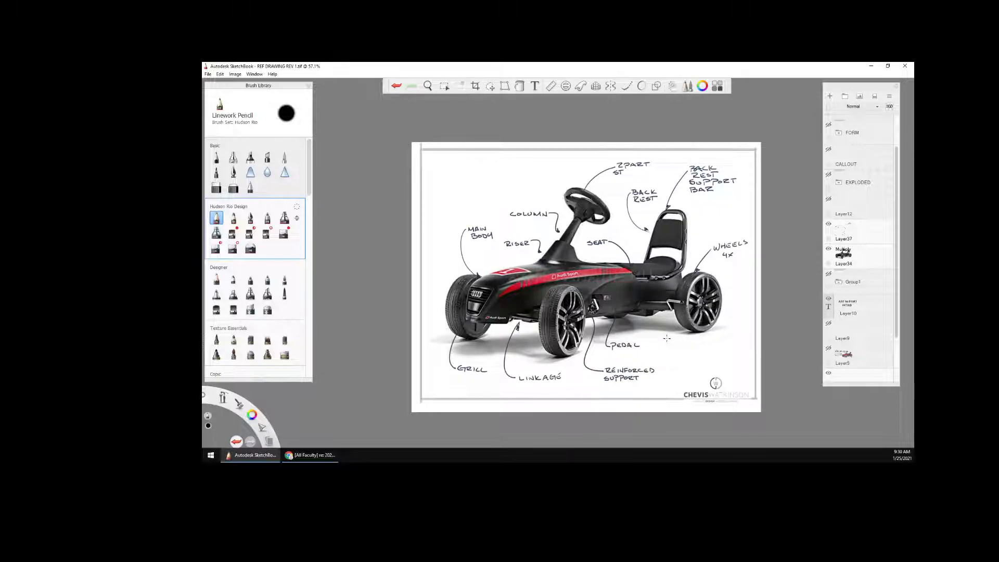
{"action": "left_click", "coordinate": [828, 224]}
{"action": "left_click", "coordinate": [828, 249]}
{"action": "left_click", "coordinate": [829, 173]}
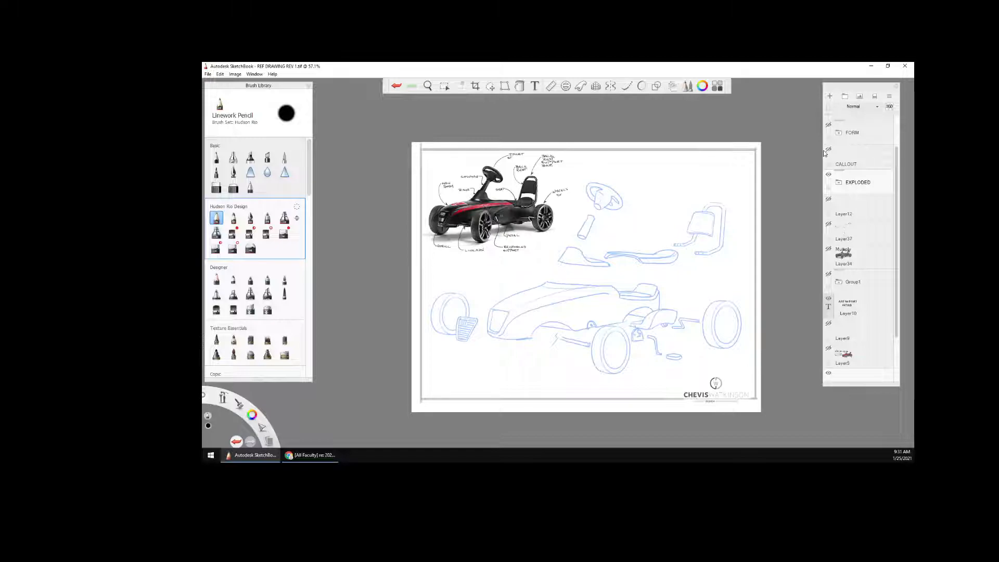
{"action": "left_click_drag", "start_coordinate": [900, 166], "coordinate": [906, 166]}
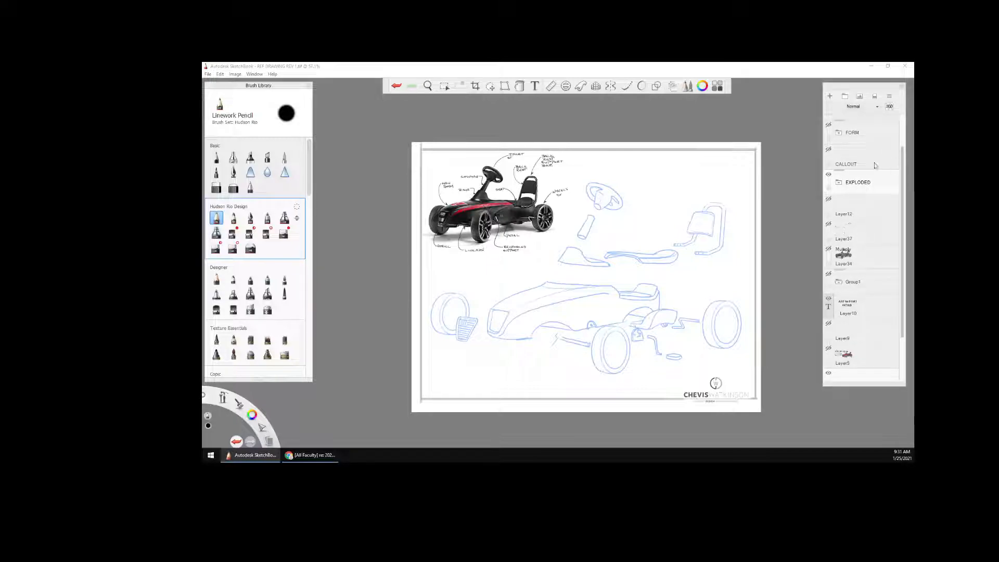
{"action": "left_click", "coordinate": [829, 150]}
Handwrite a "RADIUS" note with a leader line to the upper bend of the exploded backrest support bar
{"action": "key", "text": "space"}
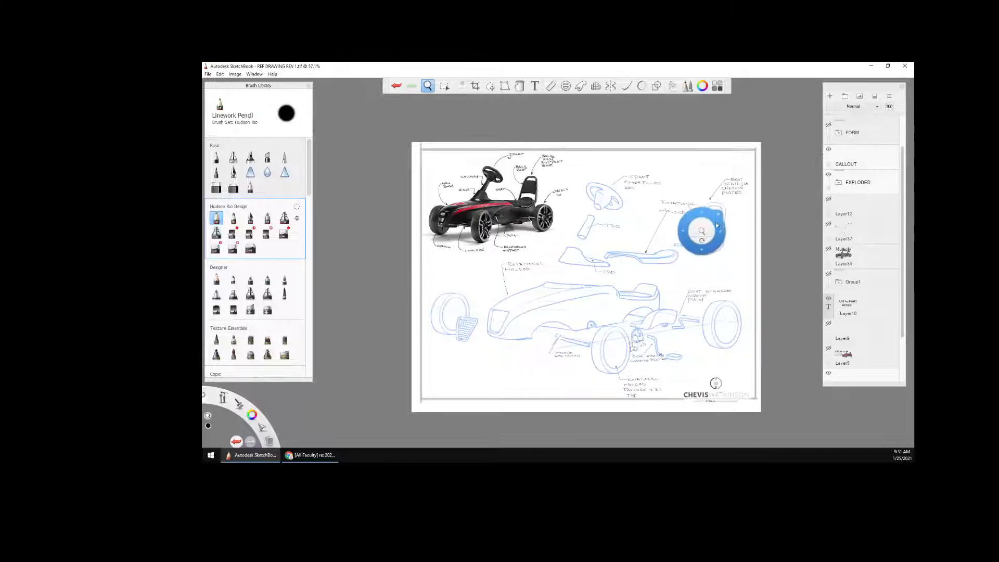
{"action": "mouse_move", "coordinate": [703, 225]}
{"action": "left_mouse_down"}
{"action": "mouse_move", "coordinate": [786, 188]}
{"action": "mouse_move", "coordinate": [660, 279]}
{"action": "left_mouse_up"}
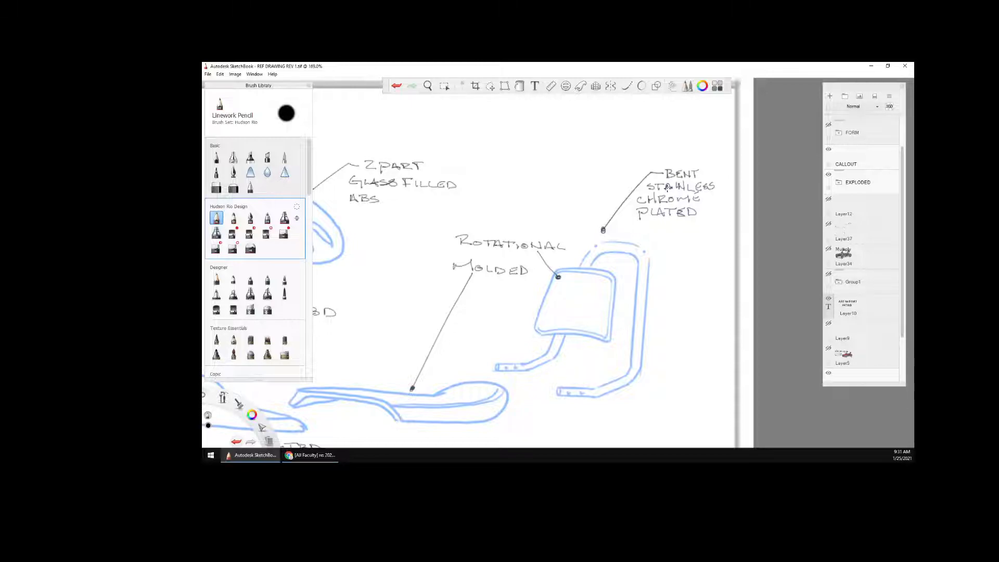
{"action": "key", "text": "space"}
{"action": "left_click_drag", "start_coordinate": [664, 363], "coordinate": [667, 348]}
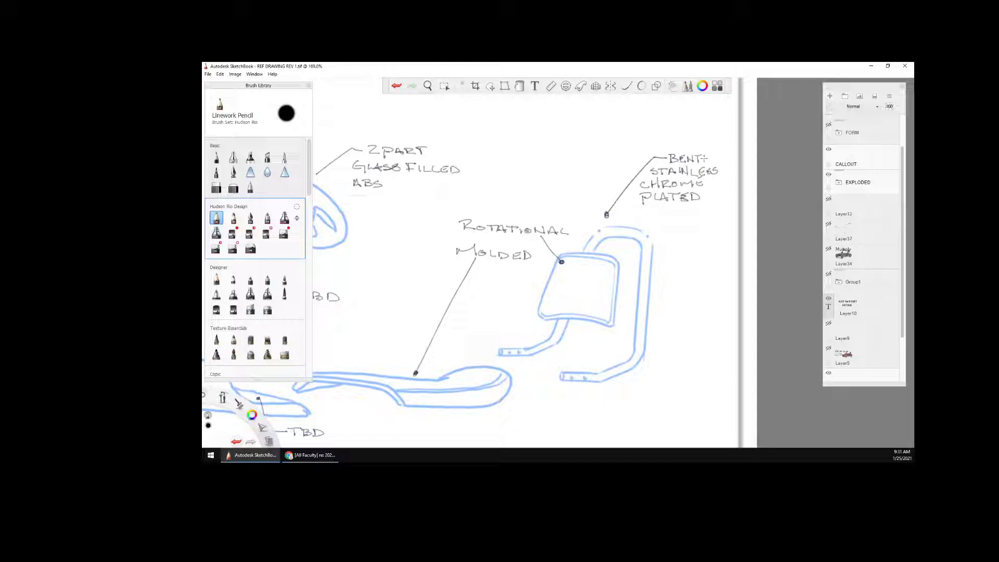
{"action": "left_click", "coordinate": [706, 158]}
{"action": "key", "text": "space"}
{"action": "left_click_drag", "start_coordinate": [667, 269], "coordinate": [673, 263]}
{"action": "mouse_move", "coordinate": [658, 230]}
{"action": "left_mouse_down"}
{"action": "mouse_move", "coordinate": [702, 208]}
{"action": "mouse_move", "coordinate": [696, 217]}
{"action": "mouse_move", "coordinate": [717, 213]}
{"action": "mouse_move", "coordinate": [714, 220]}
{"action": "left_mouse_up"}
{"action": "left_click_drag", "start_coordinate": [714, 212], "coordinate": [735, 217]}
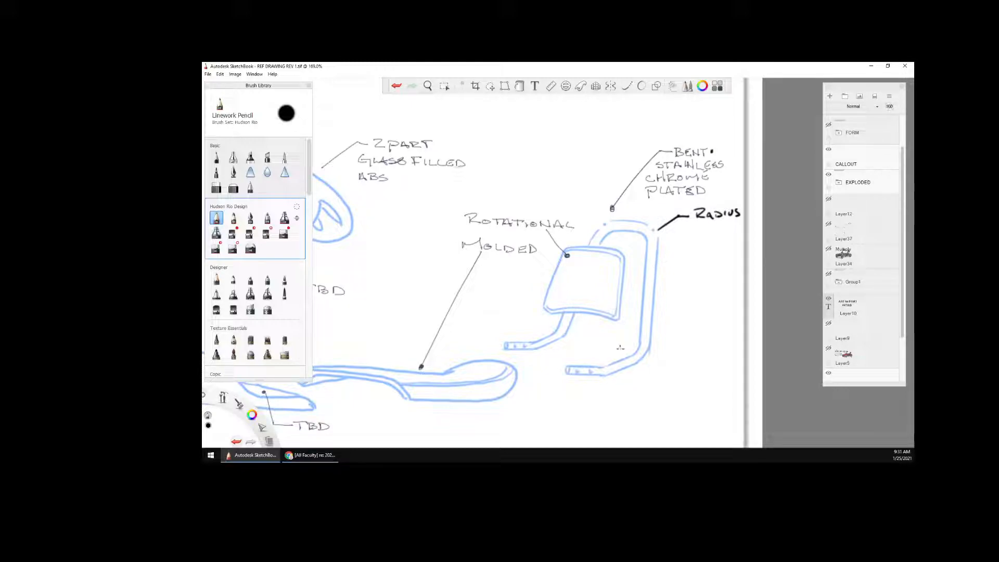
Circle the support bar's lower tube end and sketch a curved arrow from there up to the RADIUS note
{"action": "key", "text": "space"}
{"action": "mouse_move", "coordinate": [614, 367]}
{"action": "left_mouse_down"}
{"action": "mouse_move", "coordinate": [665, 313]}
{"action": "mouse_move", "coordinate": [618, 319]}
{"action": "mouse_move", "coordinate": [631, 338]}
{"action": "left_mouse_up"}
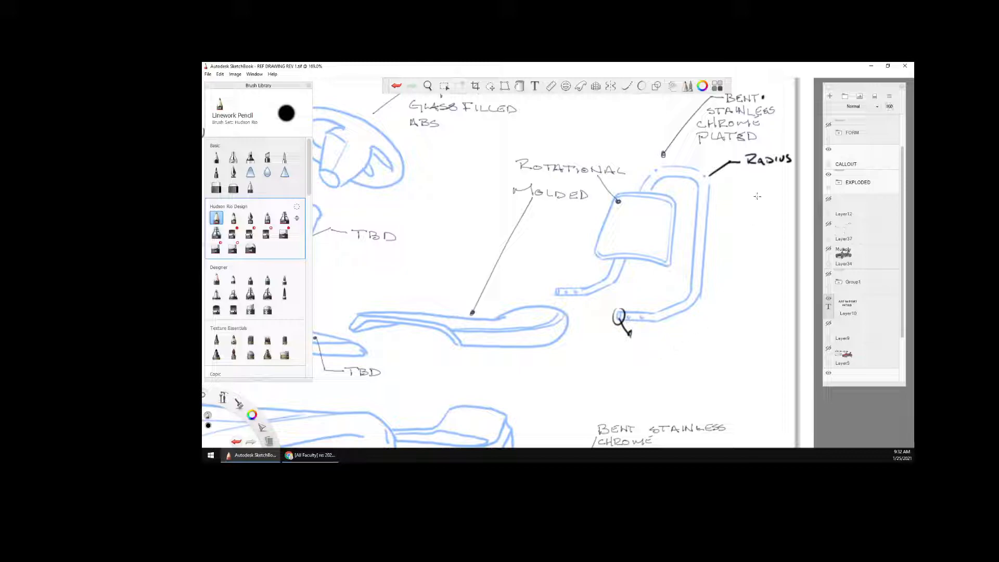
{"action": "mouse_move", "coordinate": [645, 339]}
{"action": "left_mouse_down"}
{"action": "mouse_move", "coordinate": [745, 237]}
{"action": "mouse_move", "coordinate": [755, 178]}
{"action": "mouse_move", "coordinate": [763, 184]}
{"action": "left_mouse_up"}
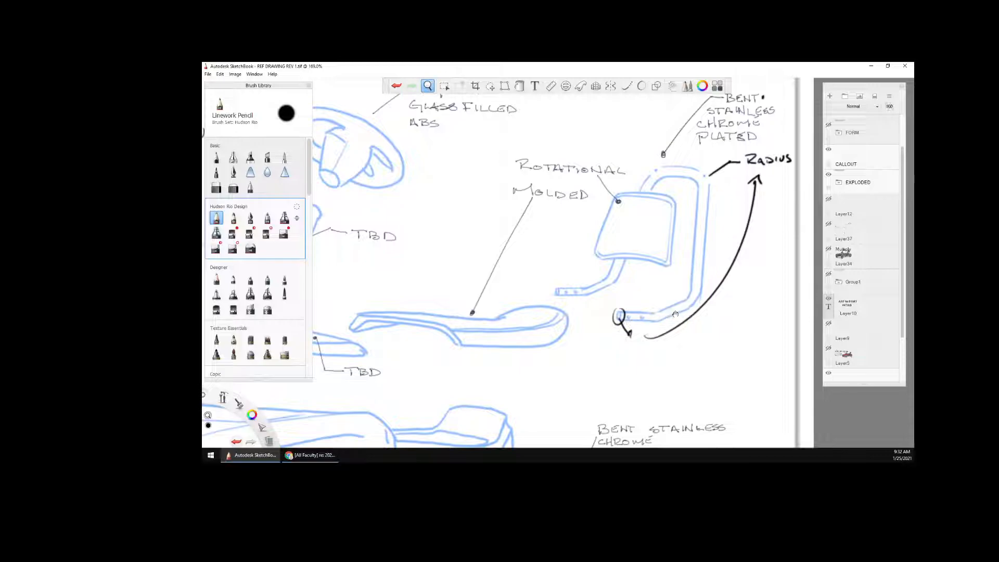
Hide the EXPLODED group and the CALLOUT layer
{"action": "left_click_drag", "start_coordinate": [672, 295], "coordinate": [628, 315]}
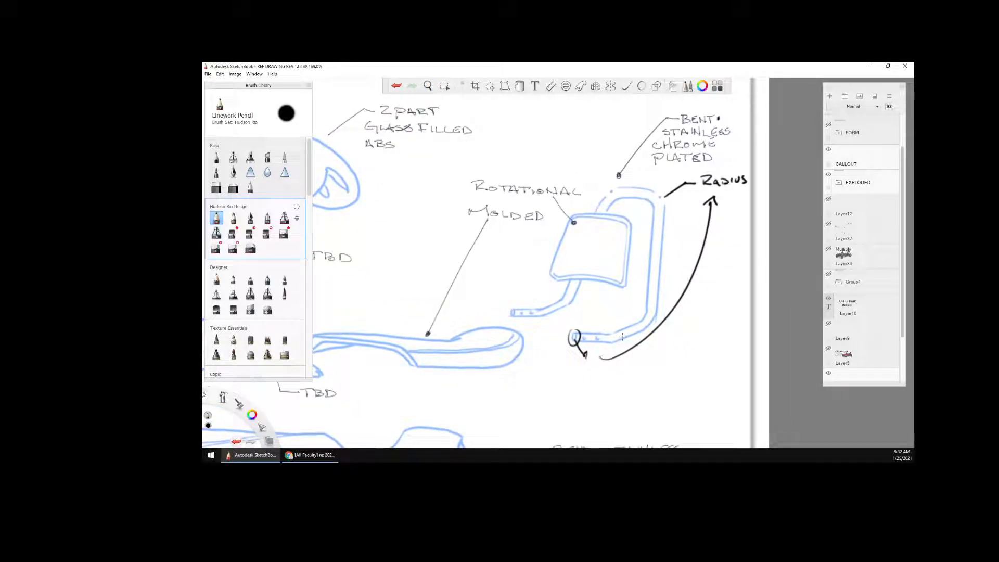
{"action": "key", "text": "space"}
{"action": "left_click_drag", "start_coordinate": [685, 257], "coordinate": [703, 318]}
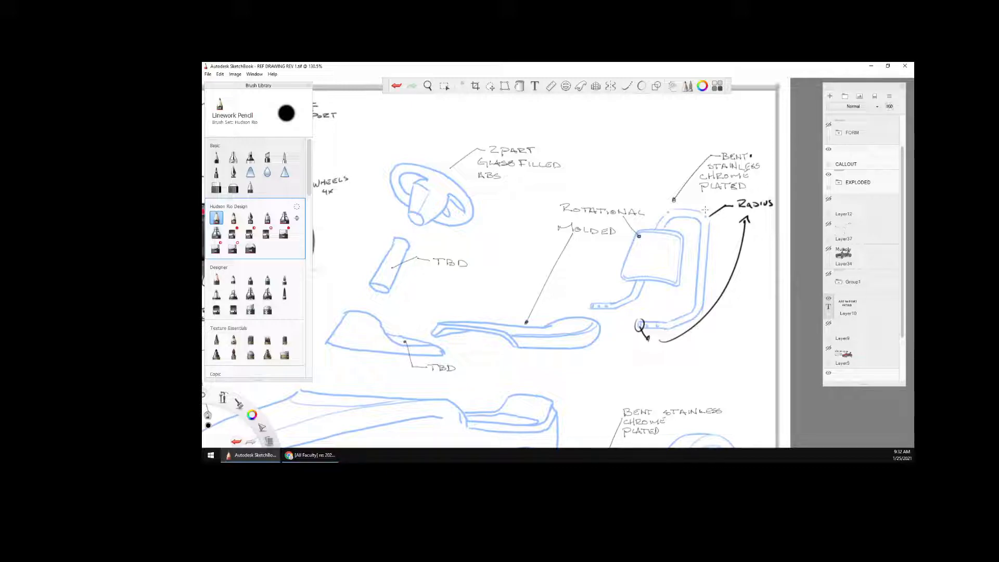
{"action": "key", "text": "space"}
{"action": "mouse_move", "coordinate": [685, 231]}
{"action": "left_mouse_down"}
{"action": "mouse_move", "coordinate": [643, 266]}
{"action": "mouse_move", "coordinate": [723, 260]}
{"action": "mouse_move", "coordinate": [671, 283]}
{"action": "left_mouse_up"}
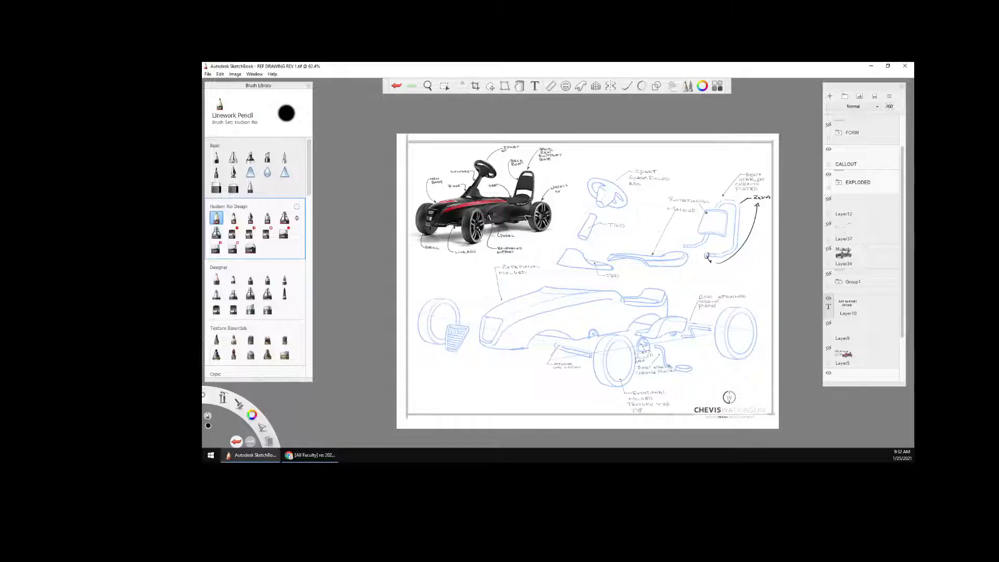
{"action": "left_click", "coordinate": [829, 175]}
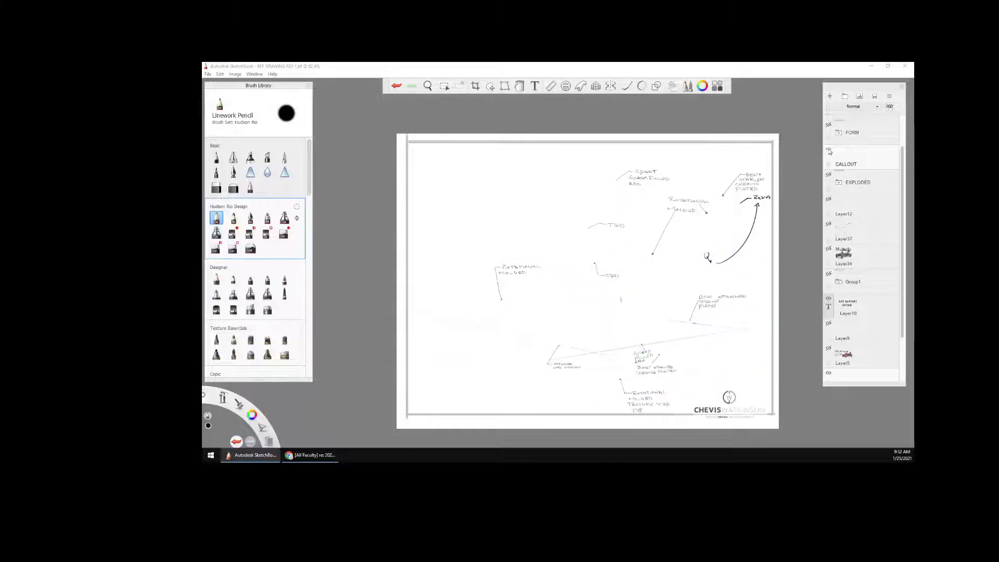
{"action": "left_click", "coordinate": [829, 150]}
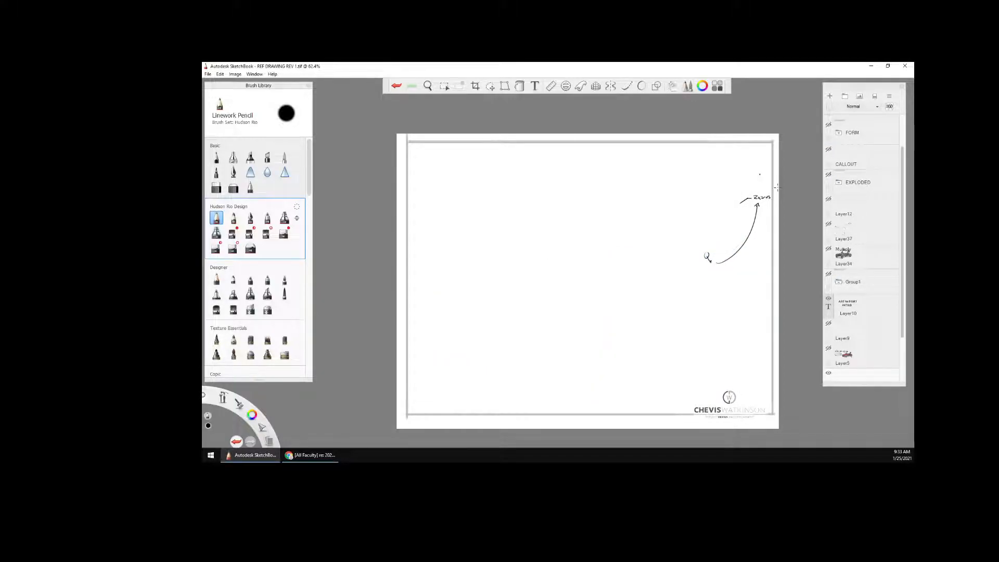
Undo the handwritten RADIUS note, the tube-end circle and the arrow strokes
{"action": "key", "text": "ctrl+z"}
{"action": "key", "text": "ctrl+z"}
{"action": "key", "text": "ctrl+z"}
{"action": "key", "text": "ctrl+z"}
{"action": "key", "text": "ctrl+z"}
{"action": "key", "text": "ctrl+z"}
{"action": "key", "text": "ctrl+z"}
{"action": "key", "text": "ctrl+z"}
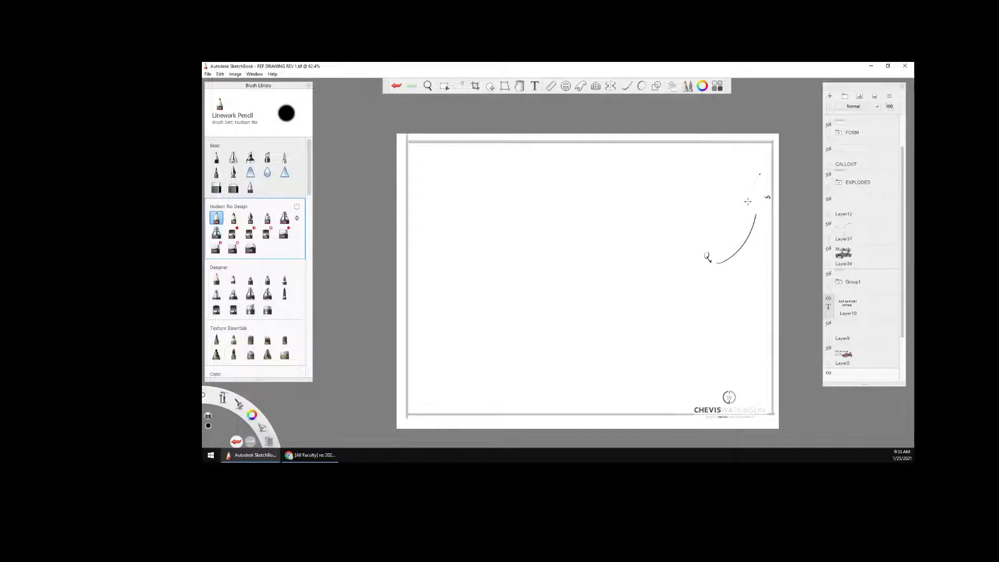
{"action": "key", "text": "ctrl+z"}
Show the Layer34 kart photo again for marking up the body's form
{"action": "left_click", "coordinate": [828, 125]}
{"action": "left_click", "coordinate": [828, 125]}
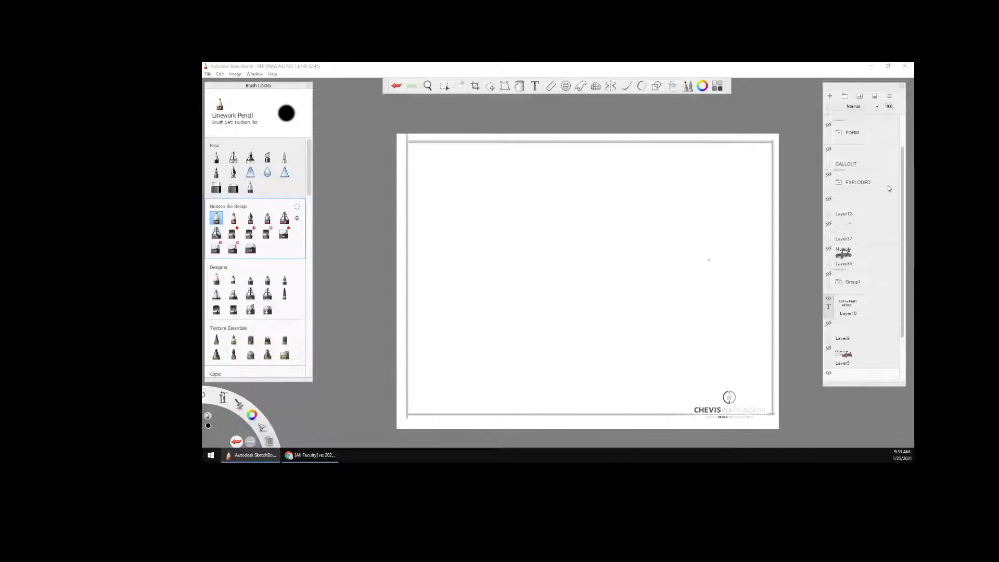
{"action": "left_click_drag", "start_coordinate": [902, 195], "coordinate": [898, 150]}
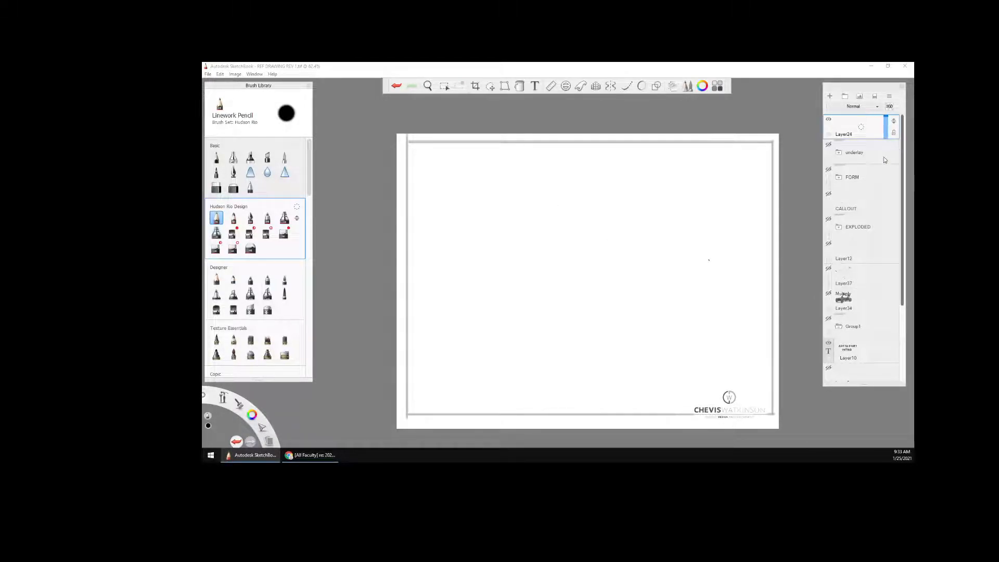
{"action": "left_click", "coordinate": [828, 294]}
{"action": "key", "text": "space"}
{"action": "left_click_drag", "start_coordinate": [652, 299], "coordinate": [720, 256]}
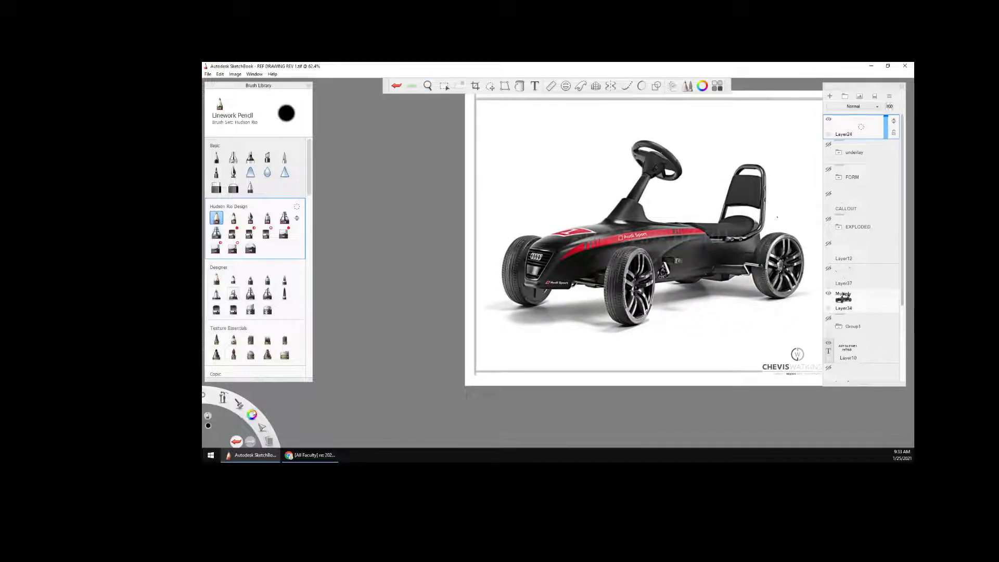
Set the pencil colour to white and draw two arrows pointing at the curved crease above the pedal on the body side
{"action": "mouse_move", "coordinate": [252, 414]}
{"action": "left_mouse_down"}
{"action": "mouse_move", "coordinate": [253, 399]}
{"action": "mouse_move", "coordinate": [253, 437]}
{"action": "left_mouse_up"}
{"action": "key", "text": "space"}
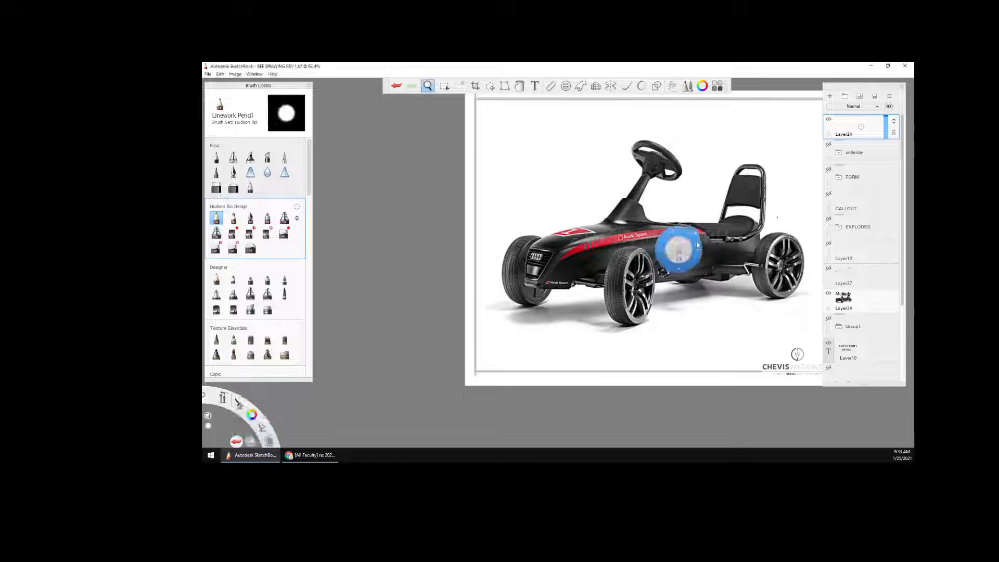
{"action": "scroll", "coordinate": [701, 245], "scroll_direction": "up", "scroll_amount": 8}
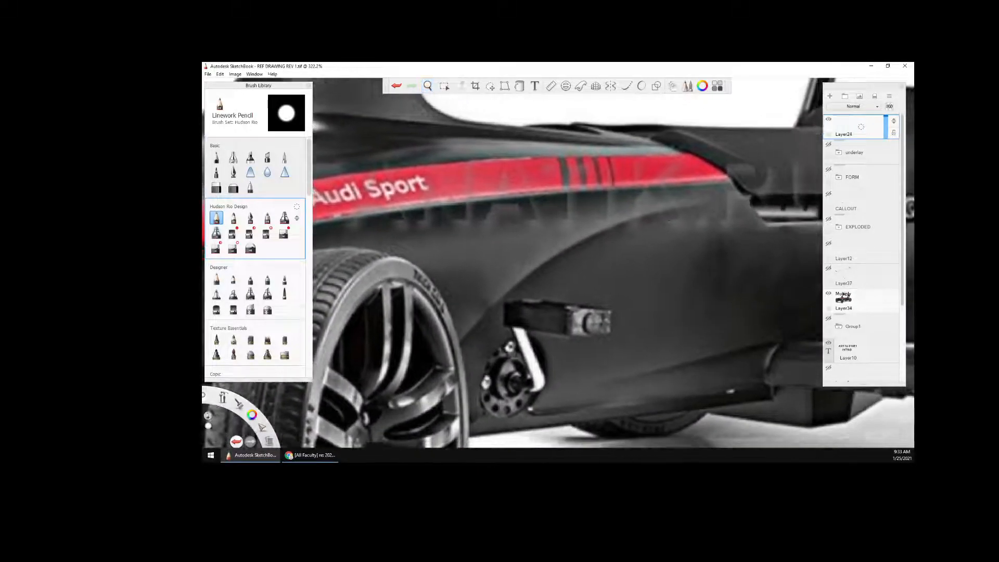
{"action": "key", "text": "space"}
{"action": "left_click_drag", "start_coordinate": [573, 290], "coordinate": [685, 279]}
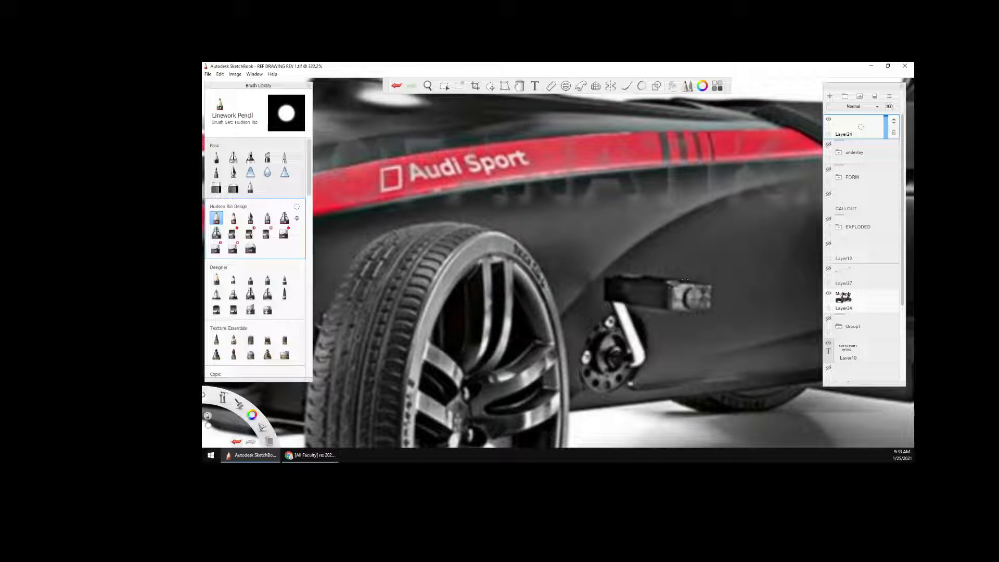
{"action": "key", "text": "space"}
{"action": "left_click_drag", "start_coordinate": [703, 375], "coordinate": [645, 363]}
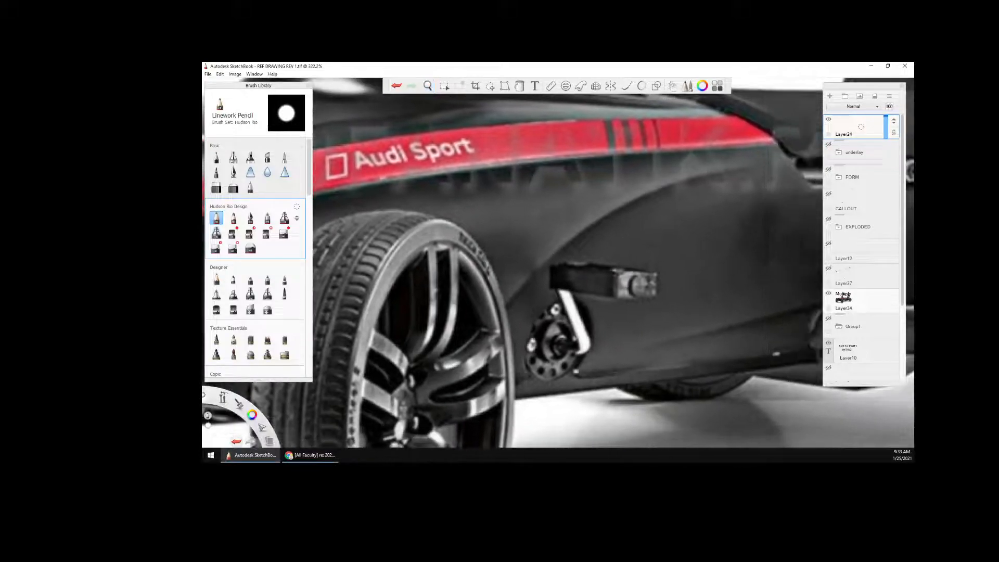
{"action": "mouse_move", "coordinate": [626, 237]}
{"action": "left_mouse_down"}
{"action": "mouse_move", "coordinate": [635, 210]}
{"action": "mouse_move", "coordinate": [638, 220]}
{"action": "left_mouse_up"}
{"action": "left_click_drag", "start_coordinate": [584, 190], "coordinate": [597, 208]}
{"action": "left_click_drag", "start_coordinate": [586, 207], "coordinate": [598, 196]}
Sketch an angled two-stroke surface profile with a dot and a pointing arrow on the body side below the seat
{"action": "key", "text": "space"}
{"action": "left_click_drag", "start_coordinate": [700, 296], "coordinate": [663, 305]}
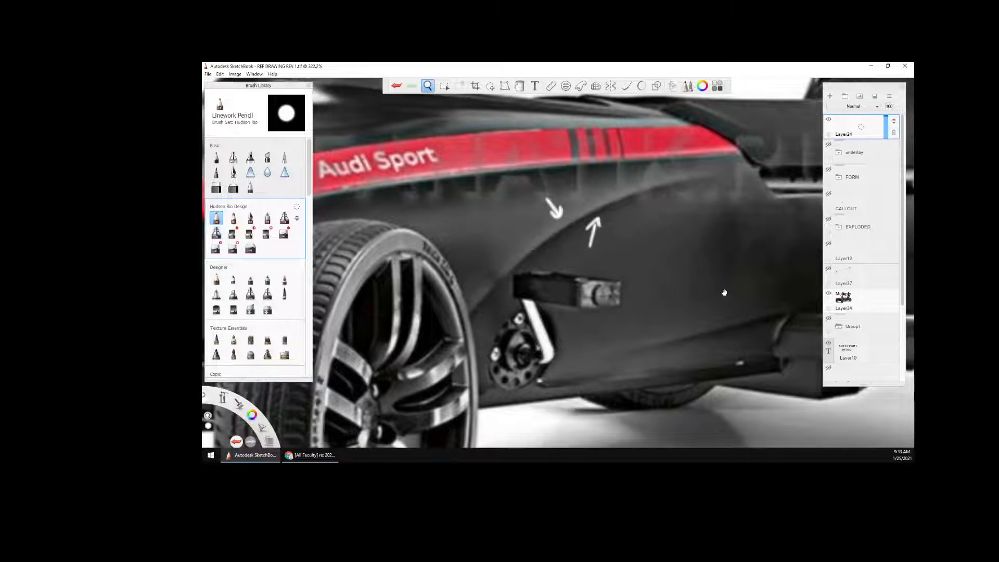
{"action": "left_click_drag", "start_coordinate": [722, 290], "coordinate": [703, 298]}
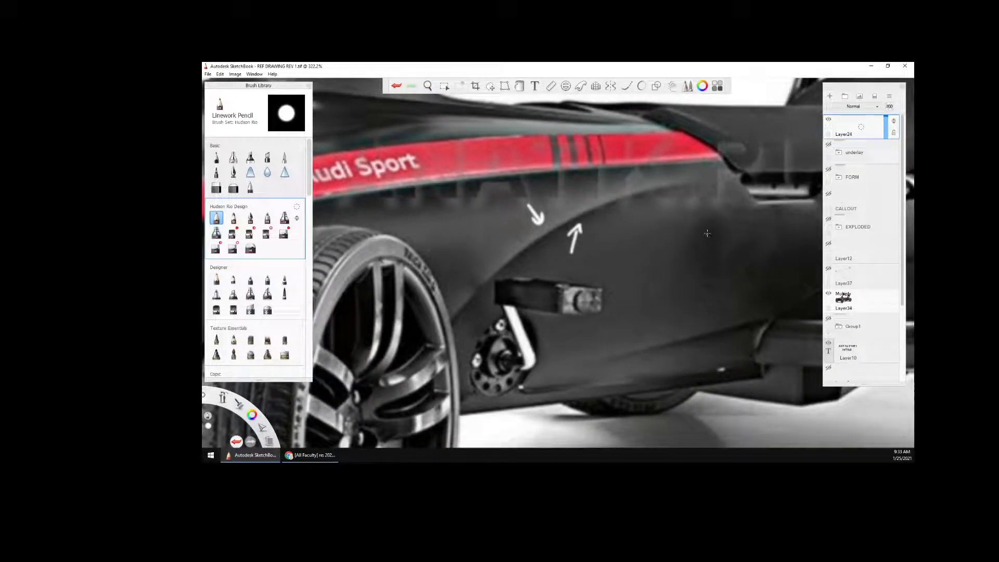
{"action": "left_click_drag", "start_coordinate": [728, 217], "coordinate": [743, 254]}
{"action": "mouse_move", "coordinate": [797, 178]}
{"action": "left_mouse_down"}
{"action": "mouse_move", "coordinate": [769, 208]}
{"action": "mouse_move", "coordinate": [771, 193]}
{"action": "mouse_move", "coordinate": [783, 211]}
{"action": "left_mouse_up"}
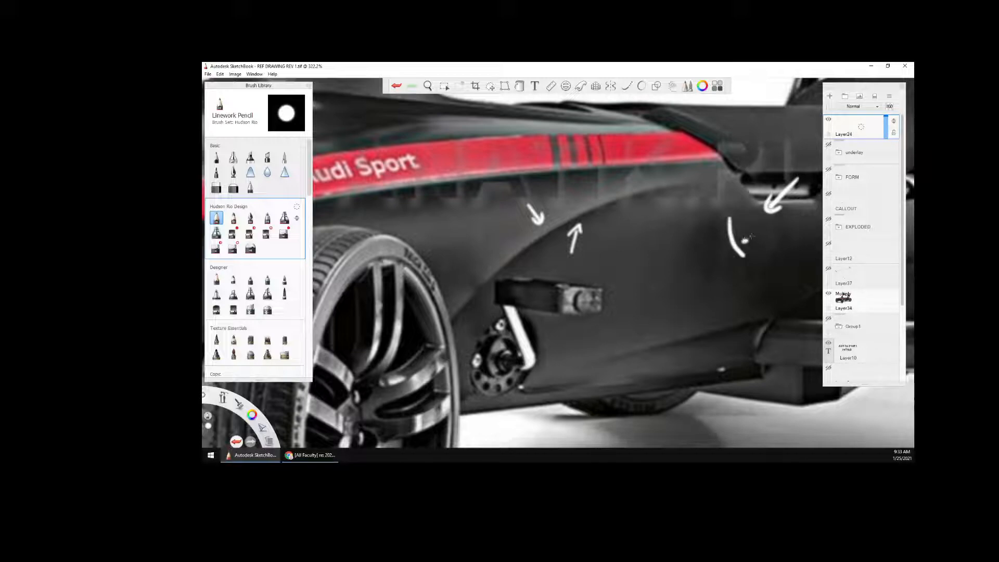
{"action": "left_click_drag", "start_coordinate": [743, 255], "coordinate": [725, 295]}
Draw a vertical section line on the side panel, notched at the crease below the red stripe and continuing down behind the pedal
{"action": "key", "text": "space"}
{"action": "left_click_drag", "start_coordinate": [673, 340], "coordinate": [705, 378]}
{"action": "key", "text": "space"}
{"action": "left_click_drag", "start_coordinate": [725, 254], "coordinate": [678, 256]}
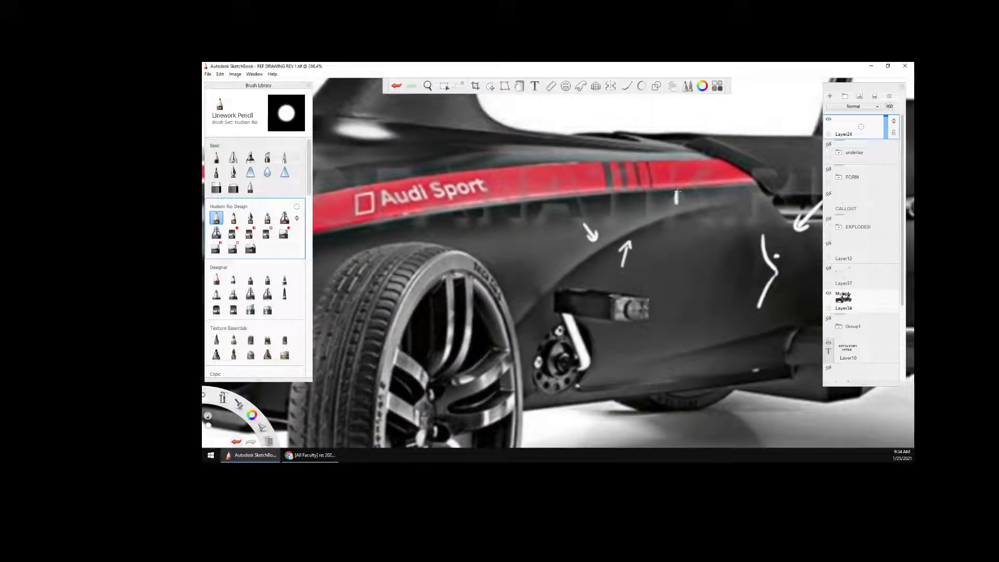
{"action": "key", "text": "space"}
{"action": "mouse_move", "coordinate": [672, 258]}
{"action": "left_mouse_down"}
{"action": "mouse_move", "coordinate": [685, 142]}
{"action": "mouse_move", "coordinate": [695, 165]}
{"action": "mouse_move", "coordinate": [681, 175]}
{"action": "mouse_move", "coordinate": [687, 232]}
{"action": "mouse_move", "coordinate": [607, 229]}
{"action": "left_mouse_up"}
{"action": "key", "text": "space"}
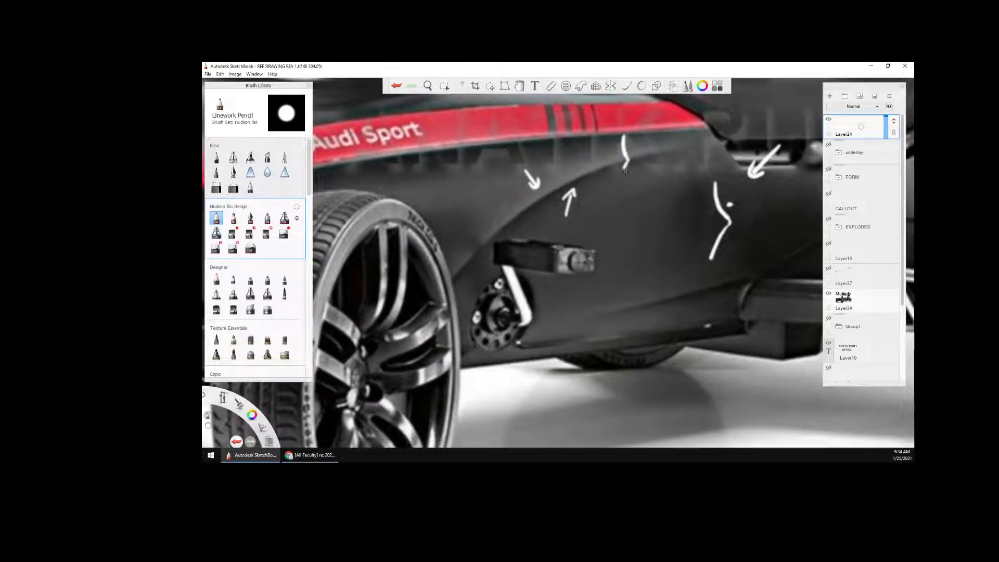
{"action": "left_click_drag", "start_coordinate": [624, 176], "coordinate": [627, 305]}
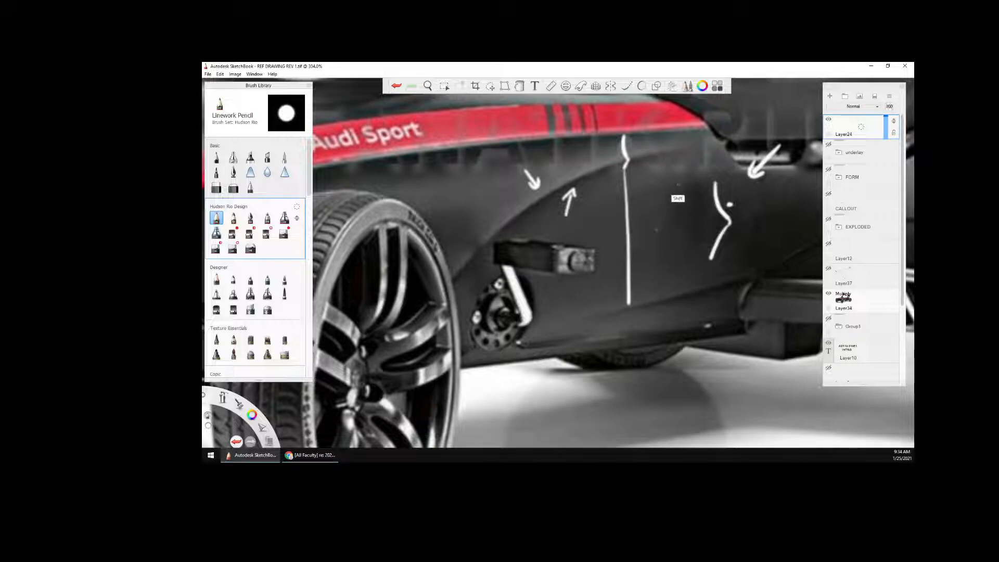
Try a second vertical line on the side panel between the section line and the angled profile
{"action": "left_click_drag", "start_coordinate": [674, 152], "coordinate": [675, 286]}
{"action": "key", "text": "ctrl+z"}
{"action": "key", "text": "space"}
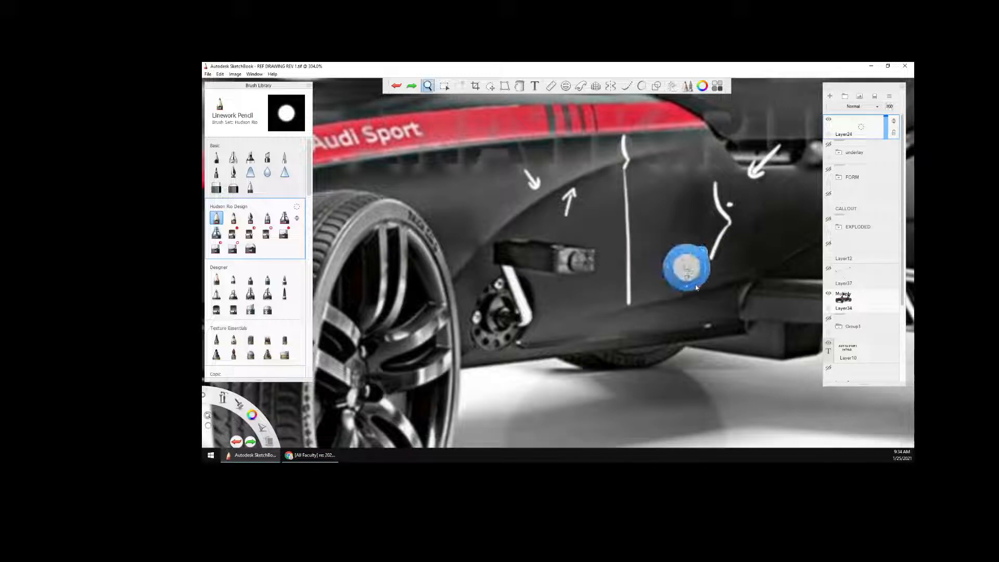
Extend the vertical section line down the side panel, notching it at the lower crease and ending it near the body's bottom edge
{"action": "left_click_drag", "start_coordinate": [698, 282], "coordinate": [755, 260]}
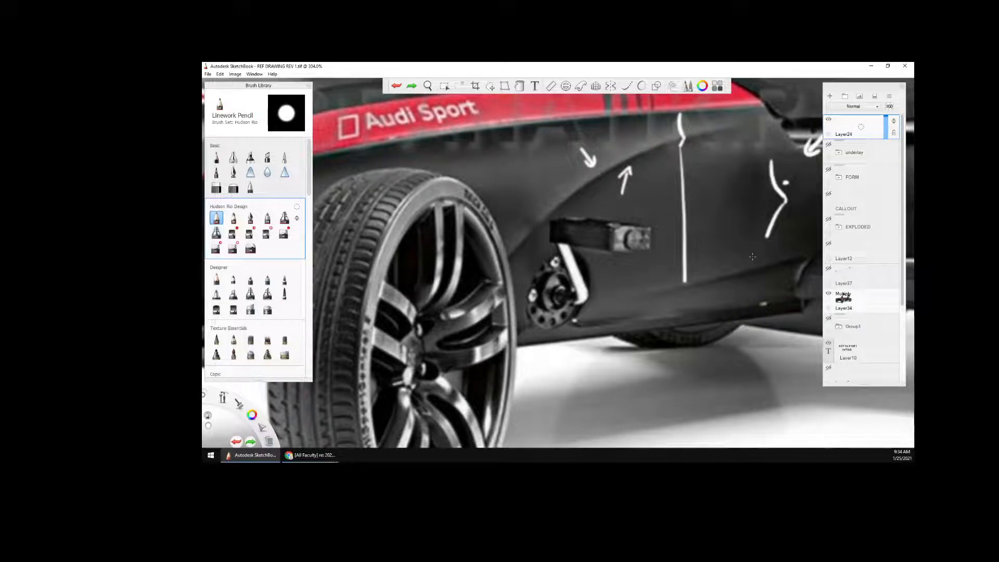
{"action": "key", "text": "space"}
{"action": "mouse_move", "coordinate": [694, 312]}
{"action": "left_mouse_down"}
{"action": "mouse_move", "coordinate": [705, 227]}
{"action": "mouse_move", "coordinate": [778, 194]}
{"action": "mouse_move", "coordinate": [694, 294]}
{"action": "left_mouse_up"}
{"action": "left_click_drag", "start_coordinate": [637, 207], "coordinate": [647, 223]}
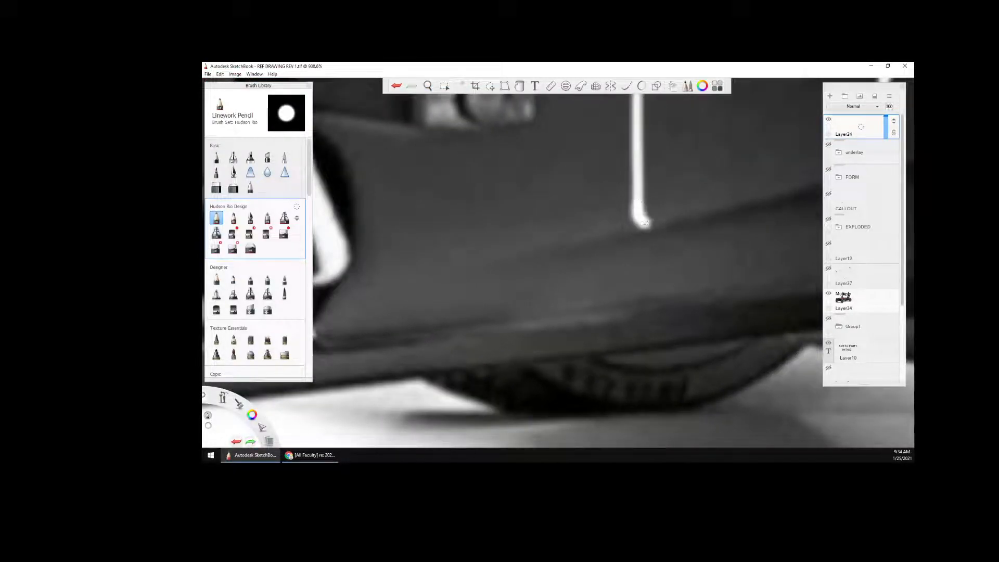
{"action": "left_click_drag", "start_coordinate": [646, 227], "coordinate": [639, 310]}
{"action": "key", "text": "space"}
{"action": "mouse_move", "coordinate": [695, 182]}
{"action": "left_mouse_down"}
{"action": "mouse_move", "coordinate": [628, 267]}
{"action": "mouse_move", "coordinate": [641, 417]}
{"action": "left_mouse_up"}
{"action": "left_click_drag", "start_coordinate": [648, 216], "coordinate": [641, 240]}
Draw a second white section line from below the red stripe down behind the front wheel, notched at the crease beside the pedal
{"action": "left_click_drag", "start_coordinate": [603, 199], "coordinate": [616, 215]}
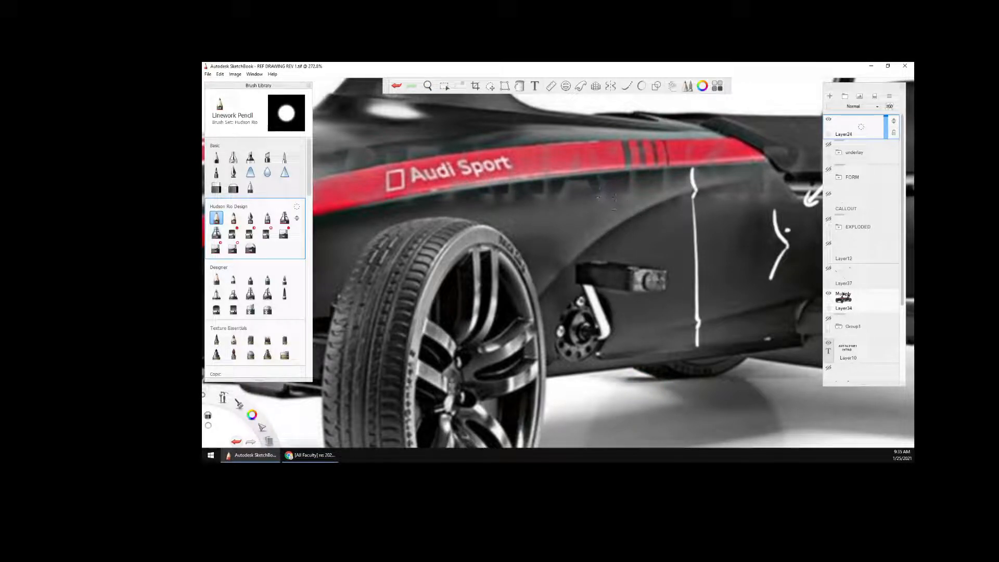
{"action": "key", "text": "space"}
{"action": "left_click_drag", "start_coordinate": [636, 300], "coordinate": [681, 307]}
{"action": "scroll", "coordinate": [681, 307], "scroll_direction": "down", "scroll_amount": 2}
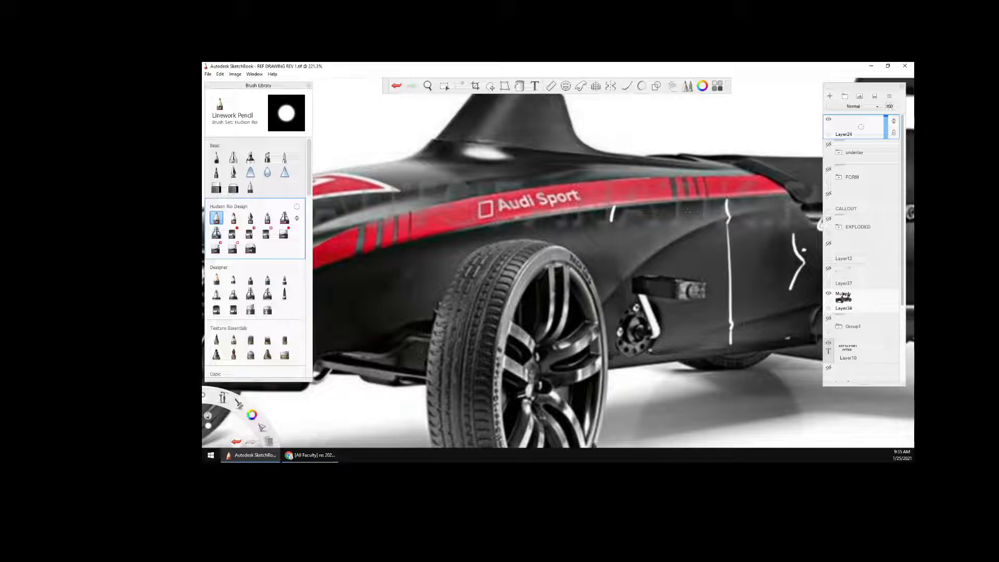
{"action": "left_click_drag", "start_coordinate": [612, 221], "coordinate": [610, 245]}
{"action": "left_click_drag", "start_coordinate": [621, 317], "coordinate": [620, 350]}
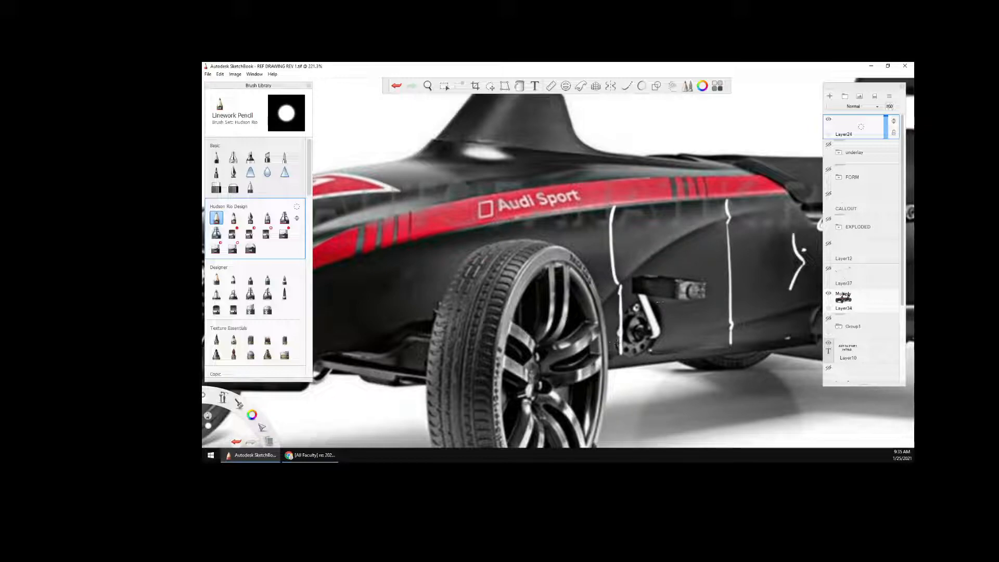
Trace the curved crease above the pedal in white, from the front section line past the rear one toward the seat
{"action": "key", "text": "space"}
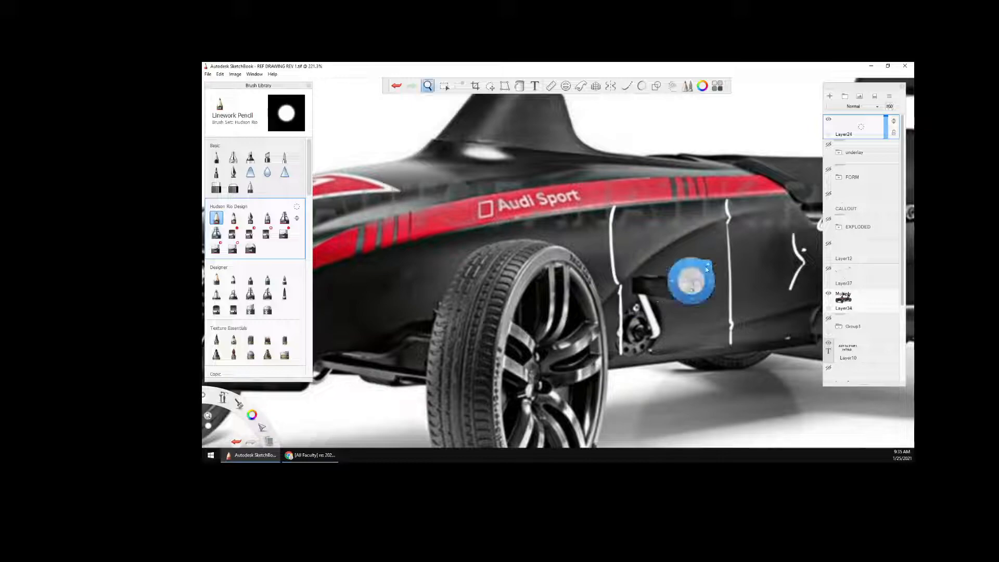
{"action": "left_click_drag", "start_coordinate": [691, 278], "coordinate": [636, 343]}
{"action": "key", "text": "space"}
{"action": "left_click_drag", "start_coordinate": [638, 286], "coordinate": [682, 323]}
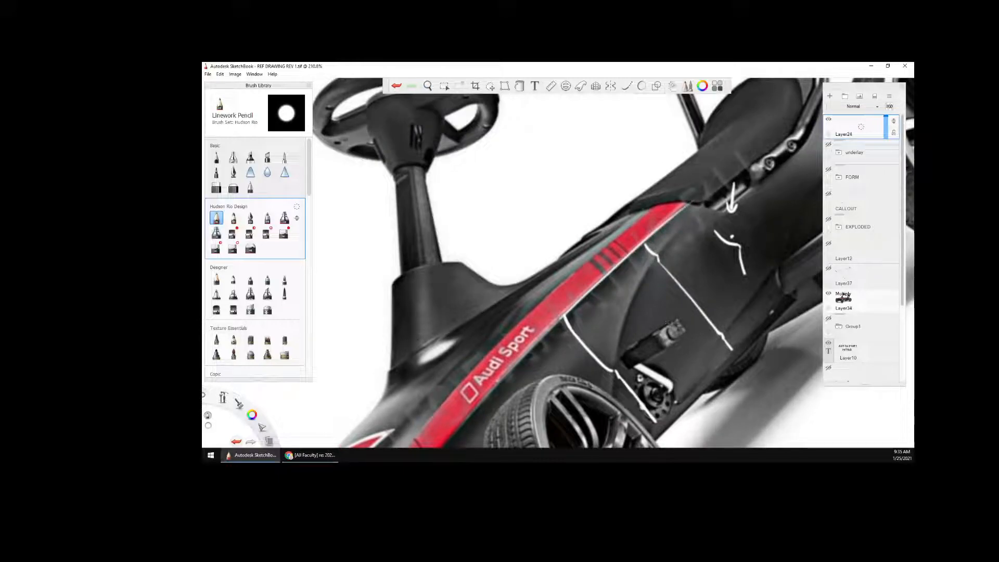
{"action": "mouse_move", "coordinate": [614, 373]}
{"action": "left_mouse_down"}
{"action": "mouse_move", "coordinate": [619, 344]}
{"action": "mouse_move", "coordinate": [690, 212]}
{"action": "left_mouse_up"}
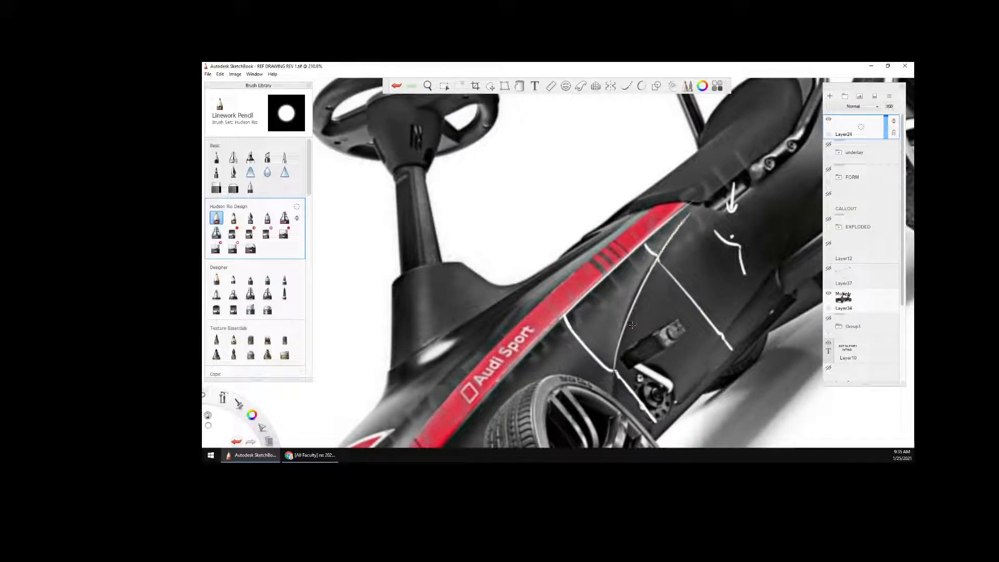
{"action": "left_click_drag", "start_coordinate": [223, 398], "coordinate": [224, 376]}
Extend both white section lines upward across the red stripe to its upper edge
{"action": "key", "text": "space"}
{"action": "left_click_drag", "start_coordinate": [588, 290], "coordinate": [675, 190]}
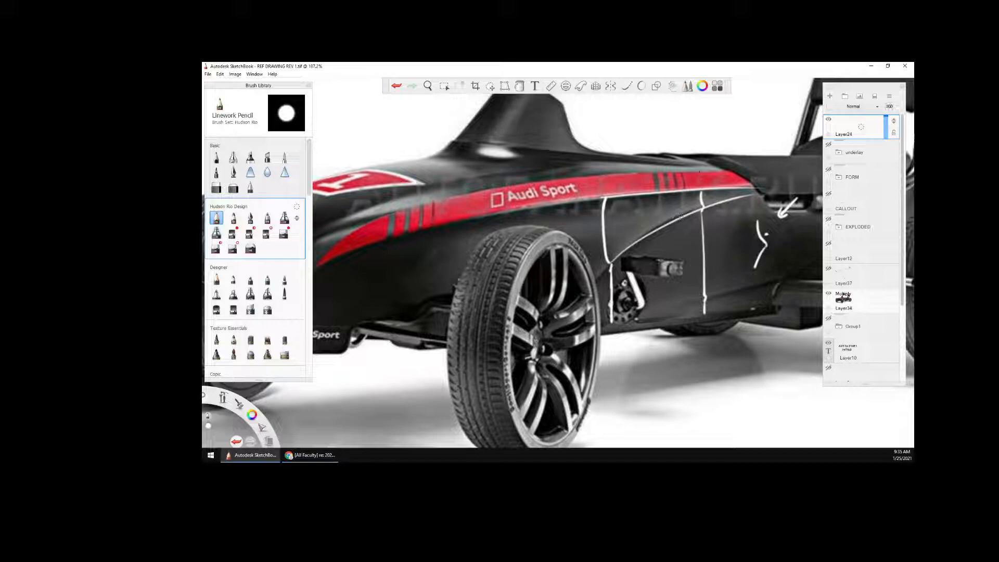
{"action": "left_click_drag", "start_coordinate": [695, 171], "coordinate": [701, 189]}
{"action": "left_click_drag", "start_coordinate": [598, 178], "coordinate": [602, 197]}
{"action": "key", "text": "space"}
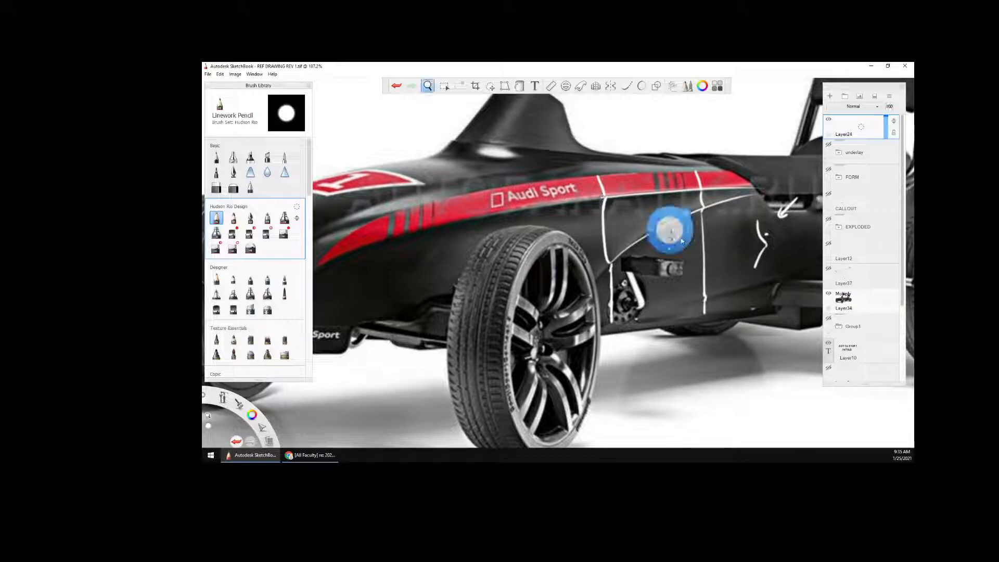
{"action": "left_click_drag", "start_coordinate": [671, 227], "coordinate": [691, 308]}
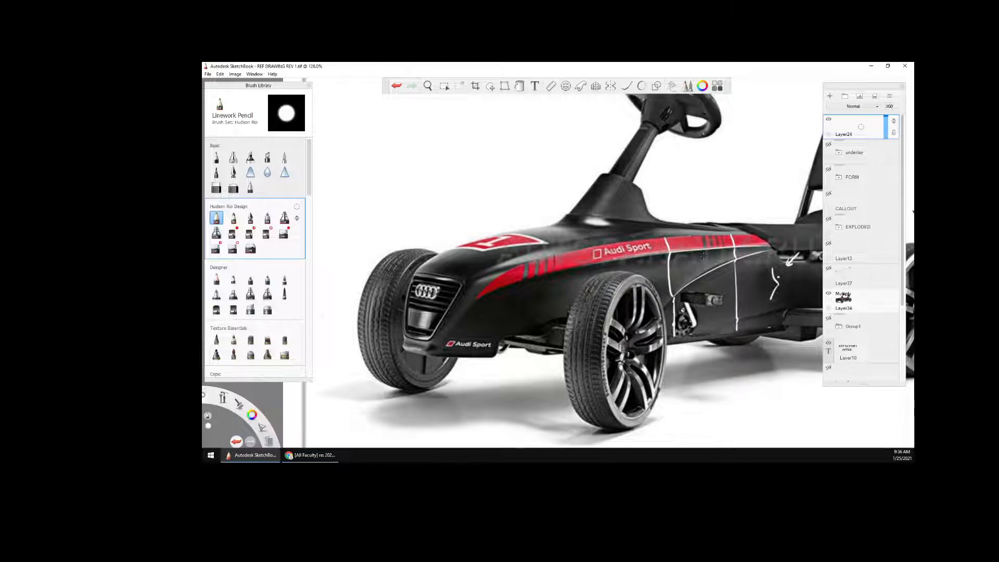
{"action": "left_click_drag", "start_coordinate": [699, 308], "coordinate": [650, 315]}
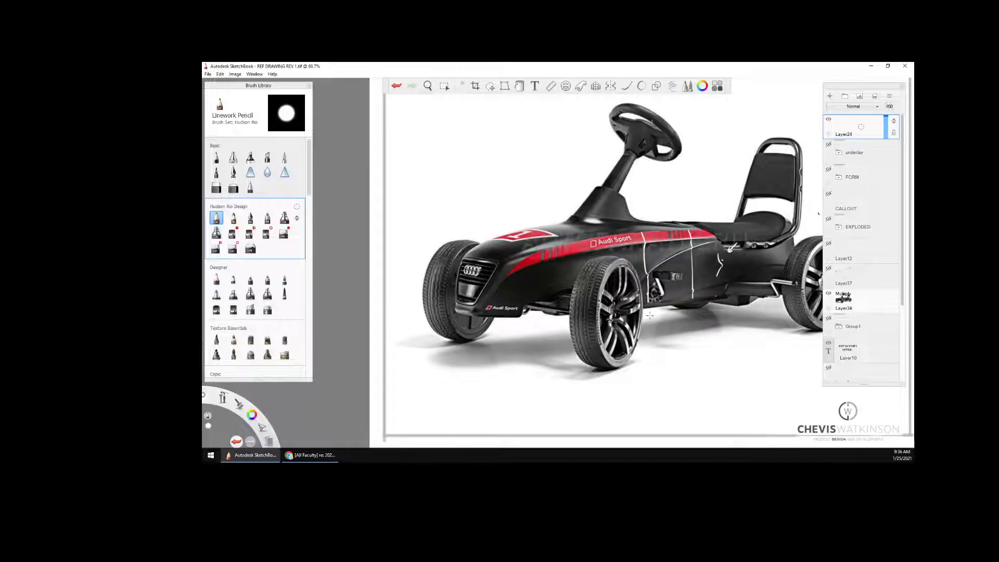
{"action": "left_click_drag", "start_coordinate": [704, 303], "coordinate": [670, 333]}
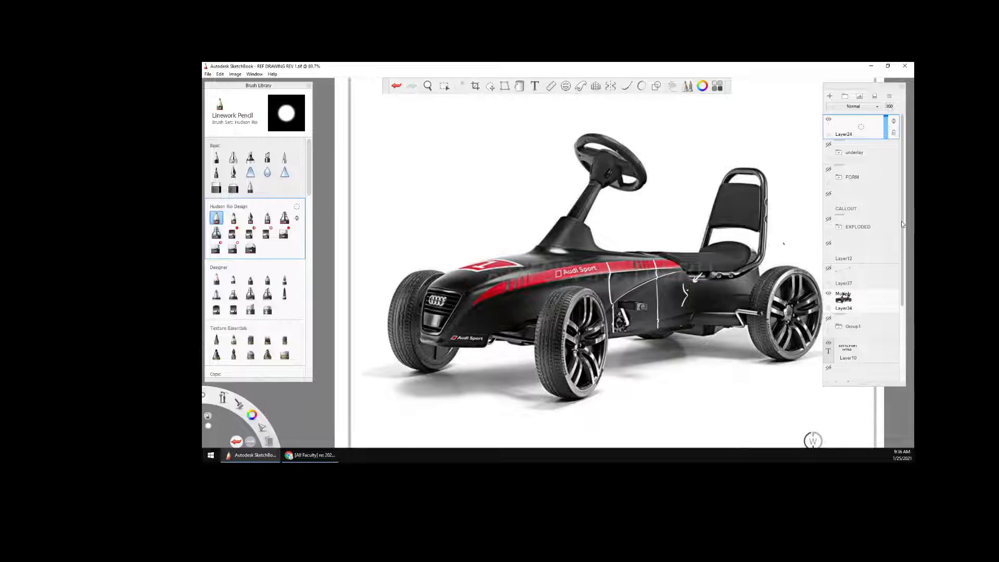
Hide the kart photo layer and show the FORM group with its contour-line detail views
{"action": "left_click", "coordinate": [828, 294]}
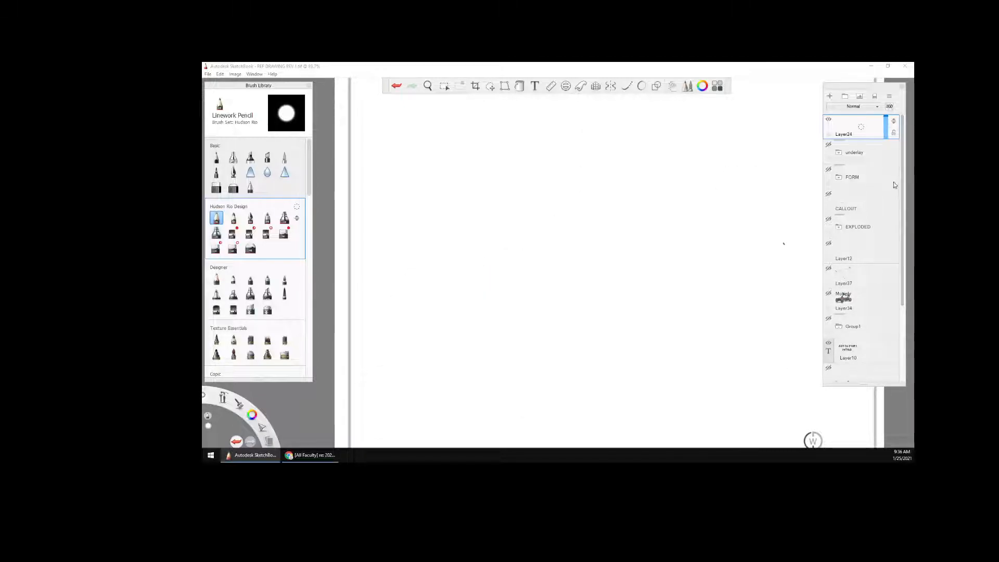
{"action": "left_click", "coordinate": [829, 169]}
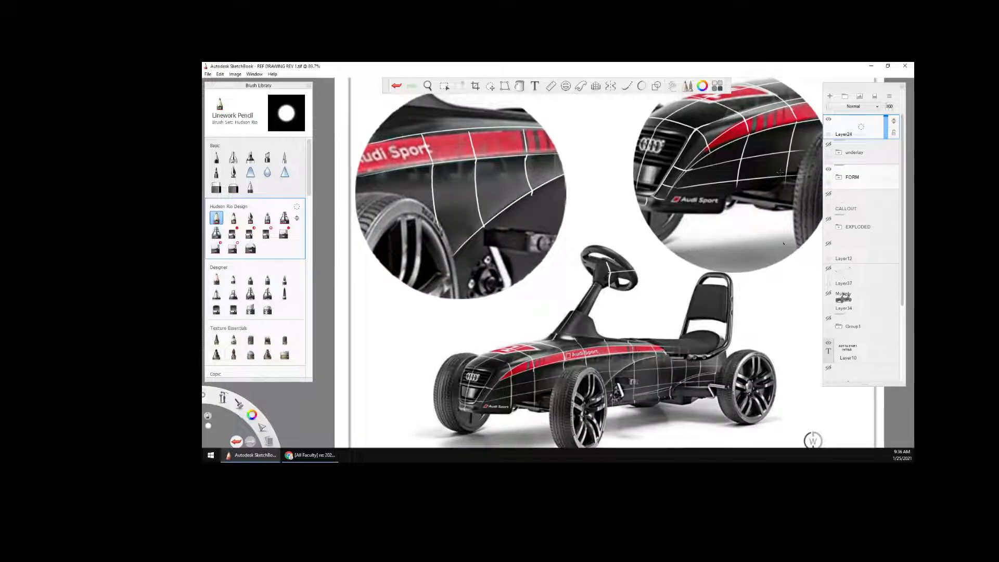
{"action": "key", "text": "space"}
{"action": "mouse_move", "coordinate": [741, 151]}
{"action": "left_mouse_down"}
{"action": "mouse_move", "coordinate": [667, 225]}
{"action": "mouse_move", "coordinate": [742, 183]}
{"action": "mouse_move", "coordinate": [733, 235]}
{"action": "left_mouse_up"}
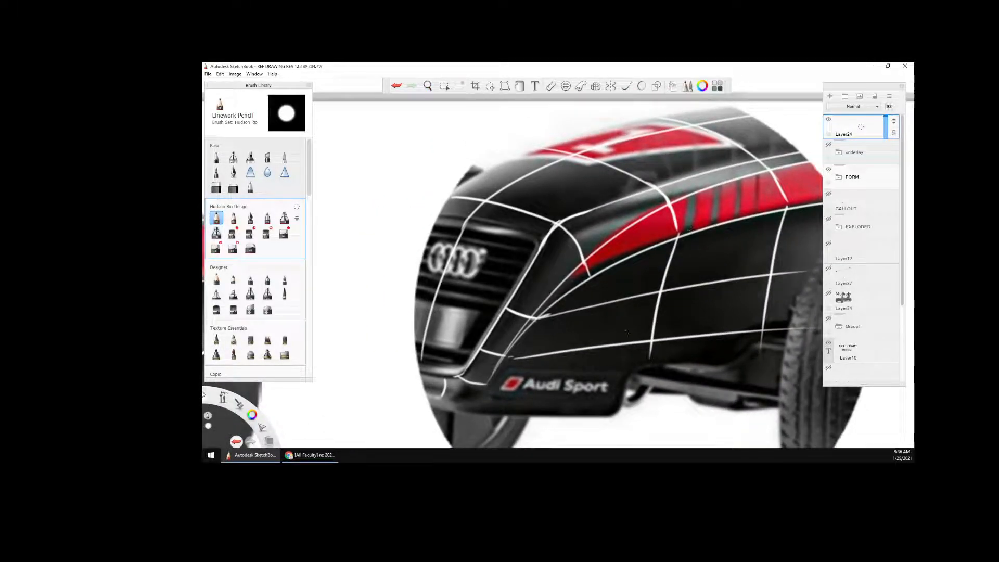
Set the pencil colour to red and trace the body's shoulder line along the red stripe's upper edge
{"action": "key", "text": "space"}
{"action": "mouse_move", "coordinate": [687, 210]}
{"action": "left_mouse_down"}
{"action": "mouse_move", "coordinate": [619, 355]}
{"action": "mouse_move", "coordinate": [626, 360]}
{"action": "mouse_move", "coordinate": [694, 266]}
{"action": "mouse_move", "coordinate": [688, 226]}
{"action": "mouse_move", "coordinate": [673, 211]}
{"action": "left_mouse_up"}
{"action": "left_click_drag", "start_coordinate": [667, 229], "coordinate": [705, 154]}
{"action": "left_click_drag", "start_coordinate": [669, 221], "coordinate": [775, 156]}
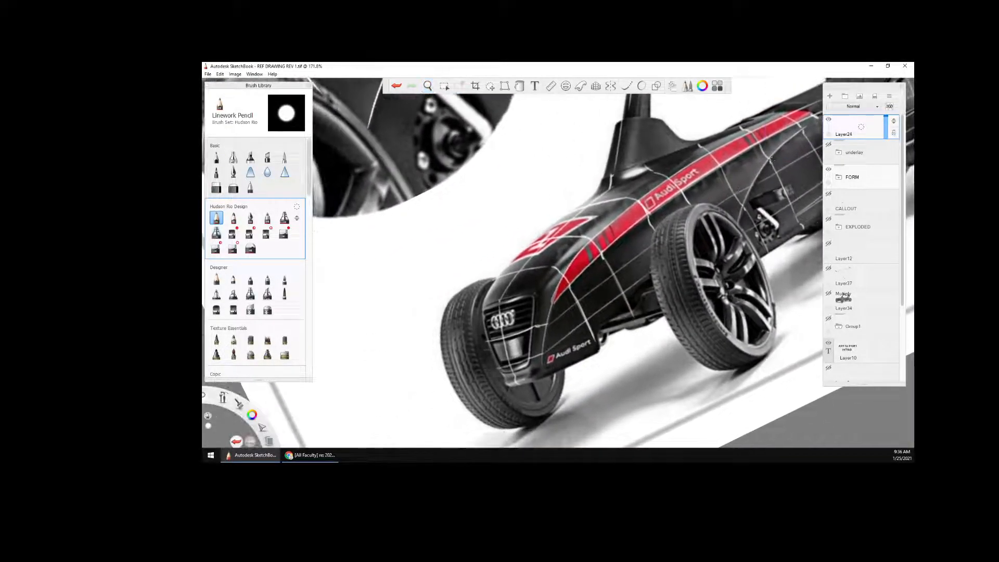
{"action": "left_click_drag", "start_coordinate": [252, 415], "coordinate": [238, 399]}
{"action": "key", "text": "space"}
{"action": "mouse_move", "coordinate": [565, 347]}
{"action": "left_mouse_down"}
{"action": "mouse_move", "coordinate": [607, 363]}
{"action": "mouse_move", "coordinate": [584, 383]}
{"action": "left_mouse_up"}
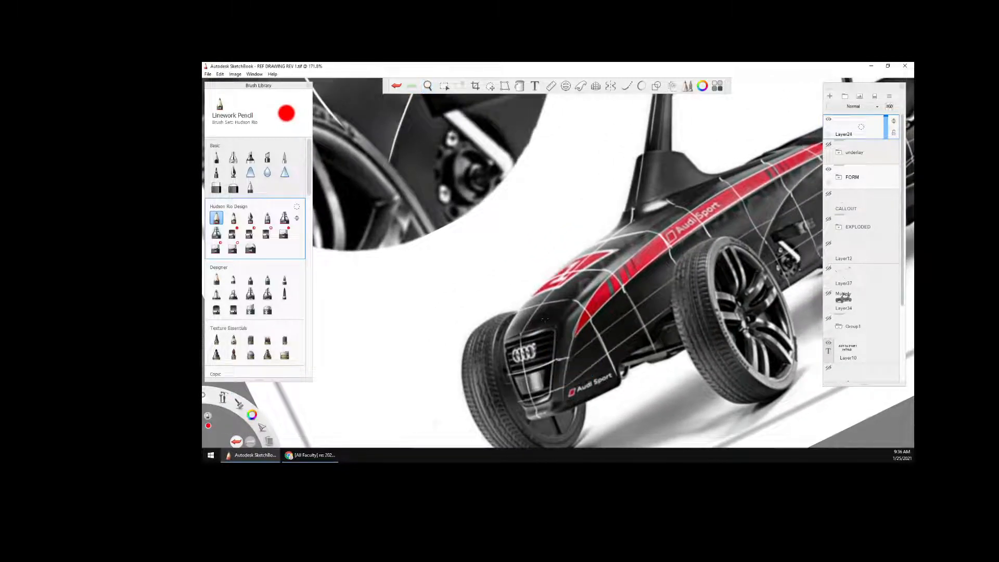
{"action": "key", "text": "space"}
{"action": "left_click_drag", "start_coordinate": [594, 353], "coordinate": [551, 378]}
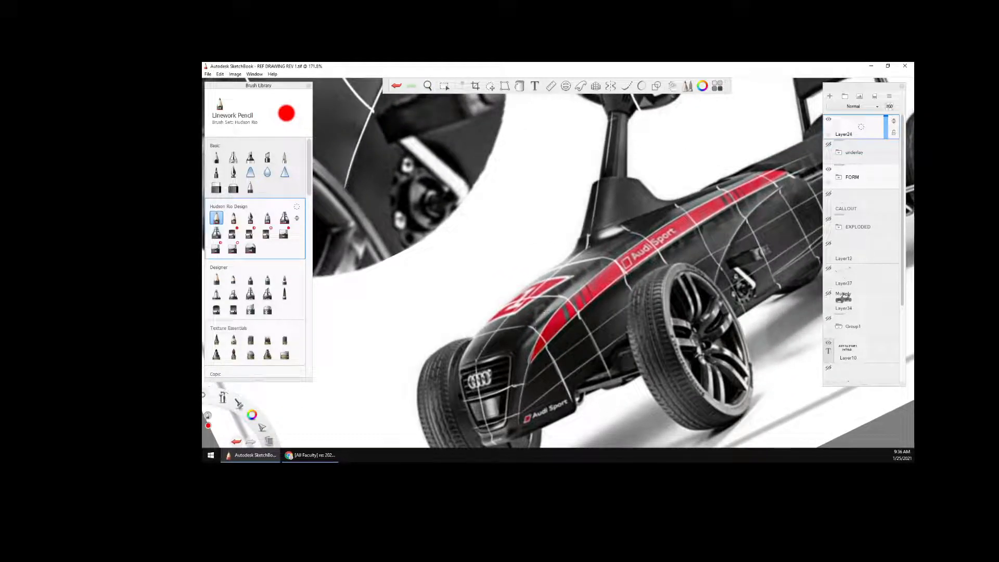
{"action": "mouse_move", "coordinate": [530, 338]}
{"action": "left_mouse_down"}
{"action": "mouse_move", "coordinate": [577, 283]}
{"action": "mouse_move", "coordinate": [749, 171]}
{"action": "left_mouse_up"}
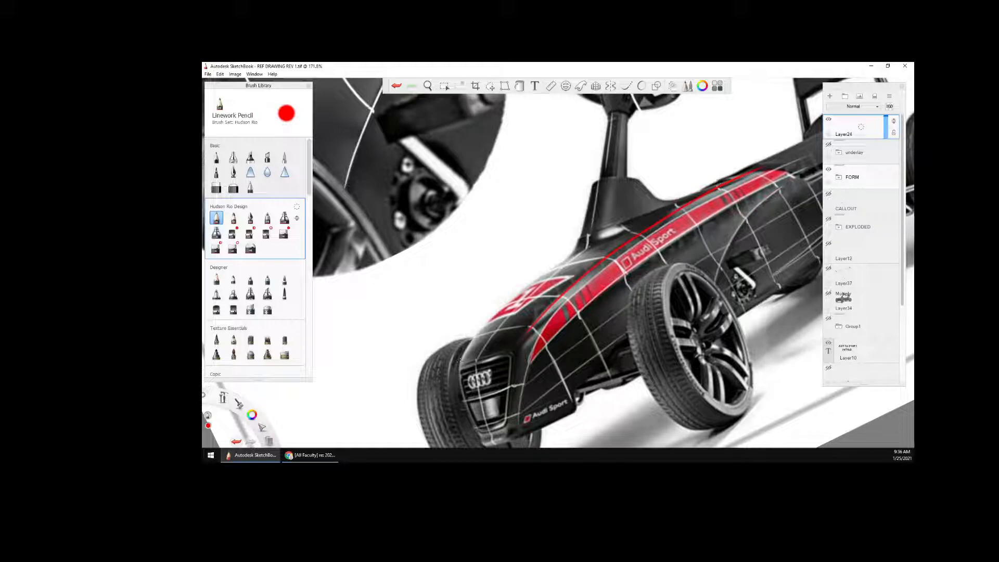
Outline the far edge of the hood in red and hatch the hood's upper surface
{"action": "mouse_move", "coordinate": [460, 366]}
{"action": "left_mouse_down"}
{"action": "mouse_move", "coordinate": [490, 322]}
{"action": "mouse_move", "coordinate": [578, 246]}
{"action": "left_mouse_up"}
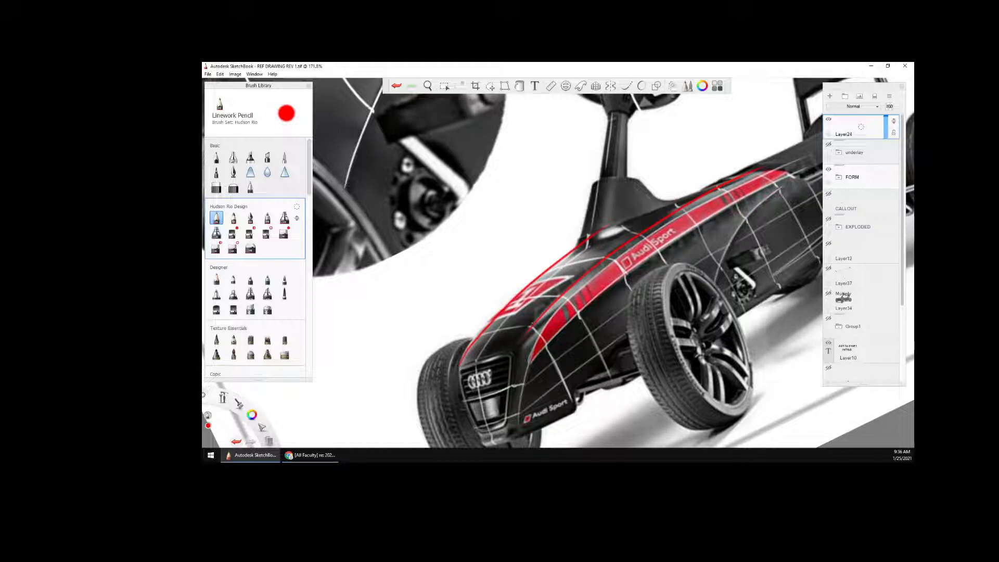
{"action": "mouse_move", "coordinate": [521, 330]}
{"action": "left_mouse_down"}
{"action": "mouse_move", "coordinate": [598, 255]}
{"action": "mouse_move", "coordinate": [588, 260]}
{"action": "mouse_move", "coordinate": [656, 221]}
{"action": "left_mouse_up"}
{"action": "key", "text": "space"}
{"action": "left_click_drag", "start_coordinate": [636, 360], "coordinate": [638, 287]}
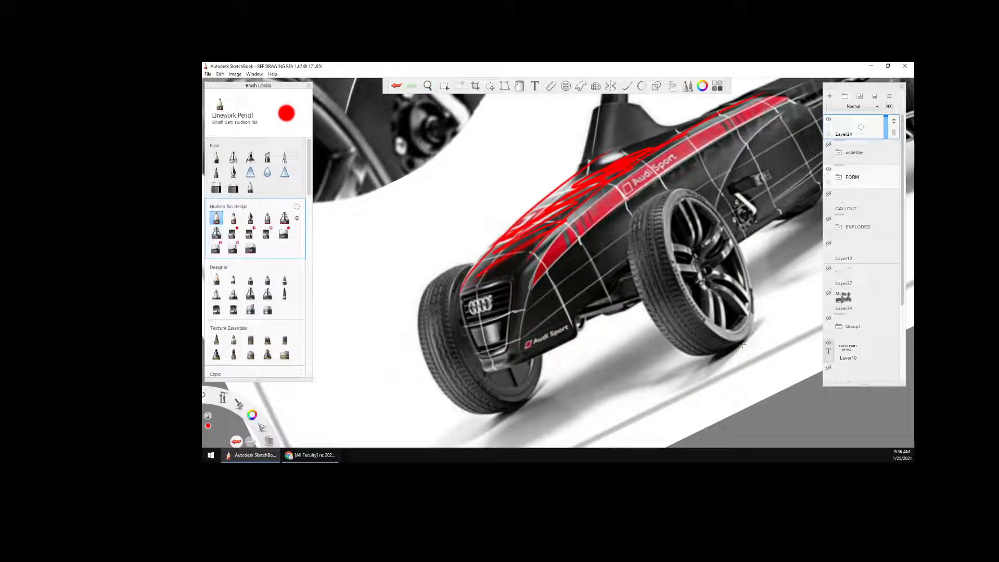
Draw a red line along the hood's front edge above the grille and another running down over the grille
{"action": "key", "text": "space"}
{"action": "left_click_drag", "start_coordinate": [551, 351], "coordinate": [683, 268]}
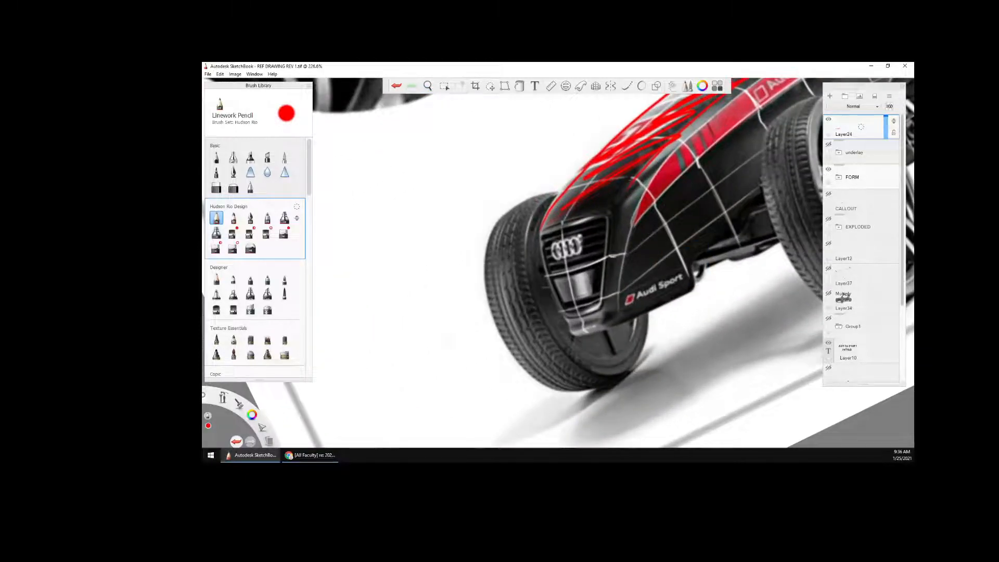
{"action": "left_click_drag", "start_coordinate": [542, 224], "coordinate": [632, 194]}
{"action": "left_click_drag", "start_coordinate": [562, 215], "coordinate": [572, 313]}
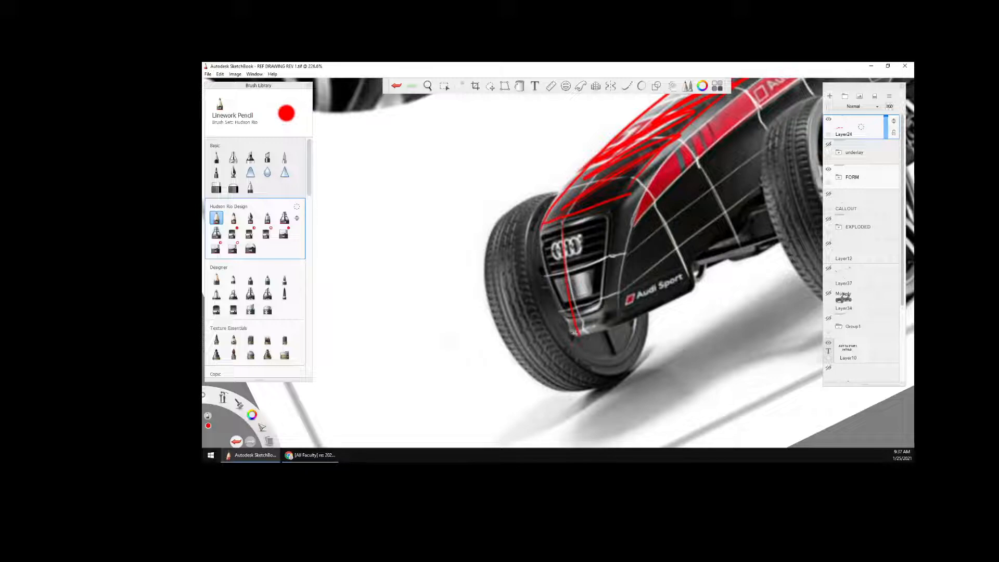
{"action": "left_click_drag", "start_coordinate": [225, 398], "coordinate": [237, 381]}
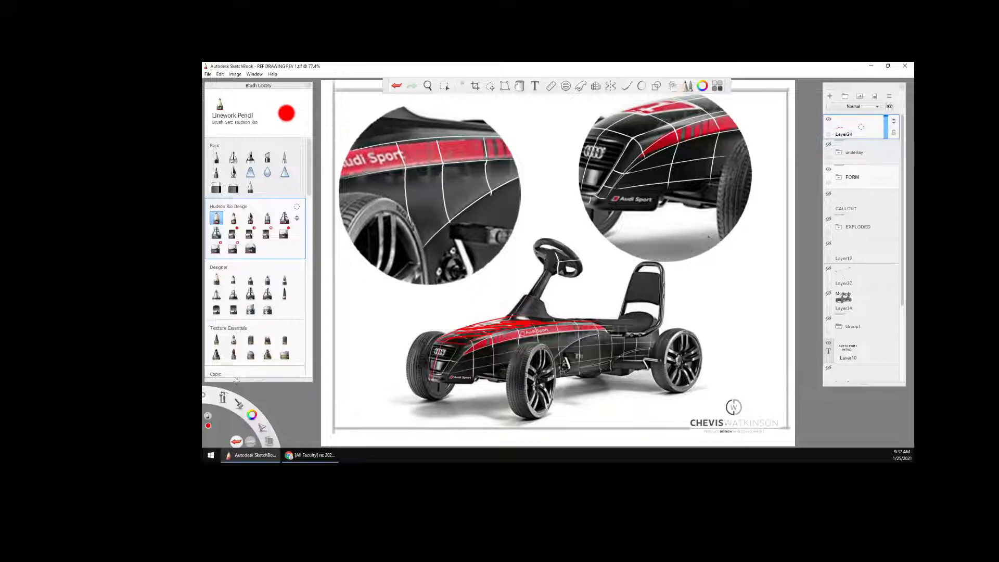
Set the pencil colour to green and draw two short cross-section lines over the body's shoulder at the red stripe
{"action": "key", "text": "space"}
{"action": "left_click_drag", "start_coordinate": [659, 351], "coordinate": [778, 171]}
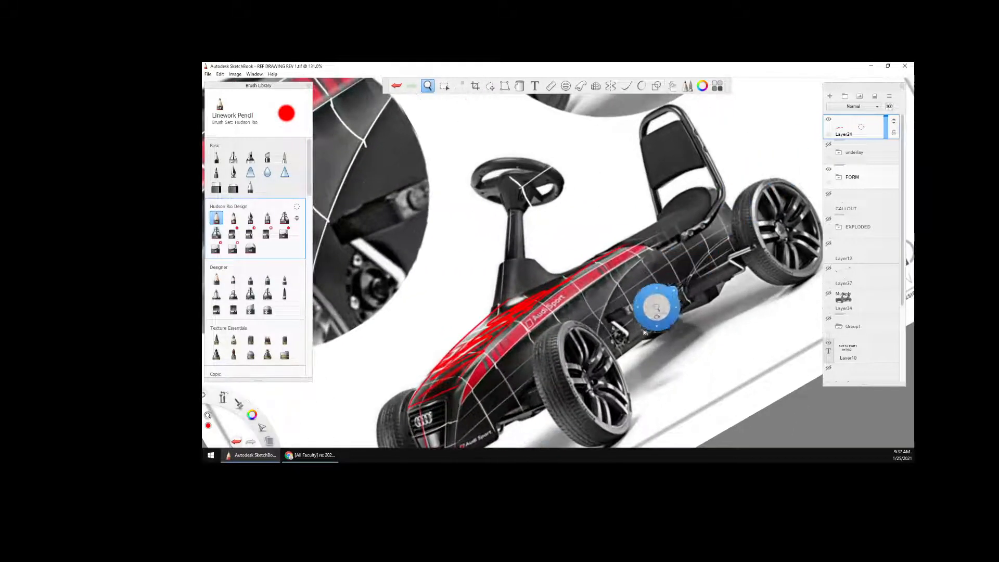
{"action": "left_click_drag", "start_coordinate": [647, 324], "coordinate": [720, 233]}
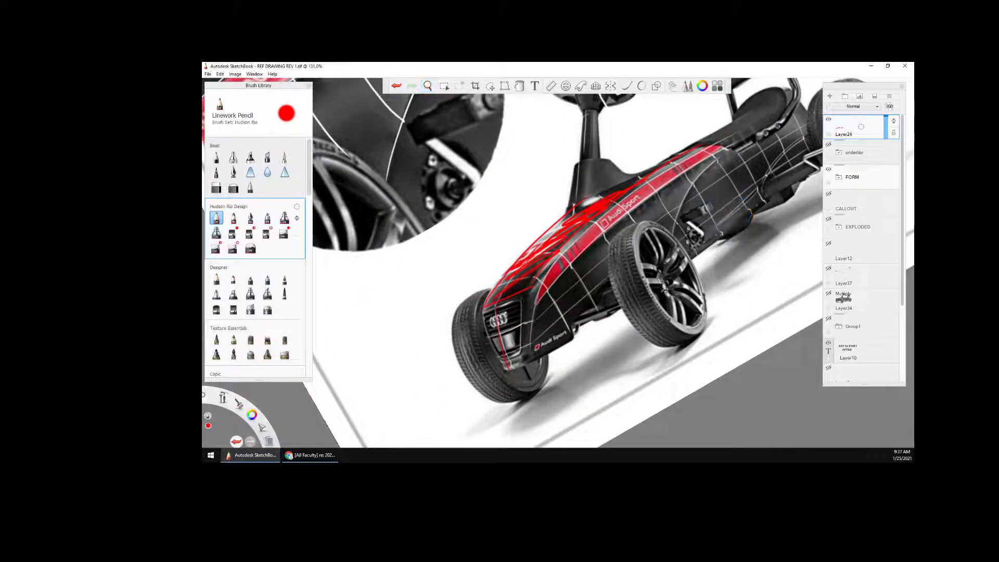
{"action": "left_click_drag", "start_coordinate": [573, 261], "coordinate": [561, 293]}
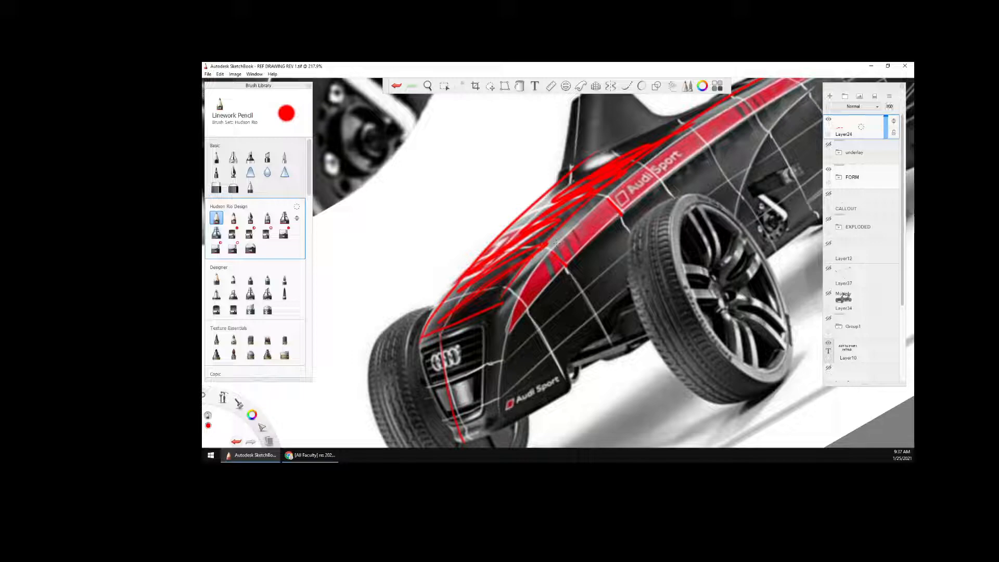
{"action": "left_click_drag", "start_coordinate": [253, 415], "coordinate": [234, 415]}
{"action": "mouse_move", "coordinate": [572, 276]}
{"action": "left_mouse_down"}
{"action": "mouse_move", "coordinate": [594, 249]}
{"action": "mouse_move", "coordinate": [585, 237]}
{"action": "left_mouse_up"}
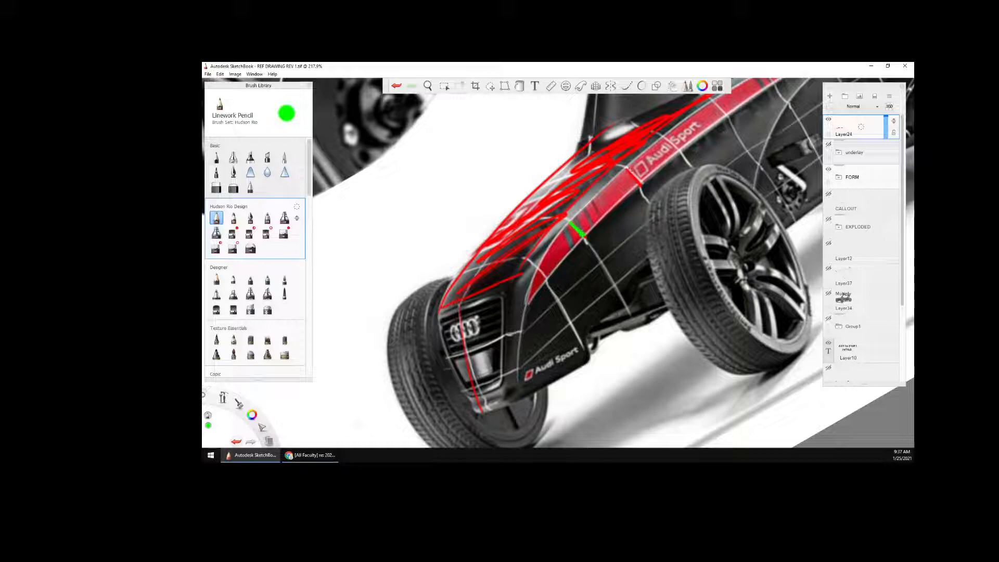
{"action": "left_click_drag", "start_coordinate": [628, 168], "coordinate": [643, 183]}
Outline the rounded shoulder band with two green lines curving down beside the grille, and add a third short cross line near the nose
{"action": "left_click_drag", "start_coordinate": [550, 244], "coordinate": [631, 158]}
{"action": "left_click_drag", "start_coordinate": [518, 279], "coordinate": [602, 175]}
{"action": "mouse_move", "coordinate": [536, 266]}
{"action": "left_mouse_down"}
{"action": "mouse_move", "coordinate": [520, 364]}
{"action": "mouse_move", "coordinate": [513, 316]}
{"action": "left_mouse_up"}
{"action": "key", "text": "space"}
{"action": "mouse_move", "coordinate": [540, 270]}
{"action": "left_mouse_down"}
{"action": "mouse_move", "coordinate": [515, 253]}
{"action": "mouse_move", "coordinate": [534, 256]}
{"action": "left_mouse_up"}
Set the pencil colour to blue and trace the red stripe's lower edge and the curved crease above the pedal
{"action": "key", "text": "space"}
{"action": "left_click_drag", "start_coordinate": [700, 186], "coordinate": [641, 272]}
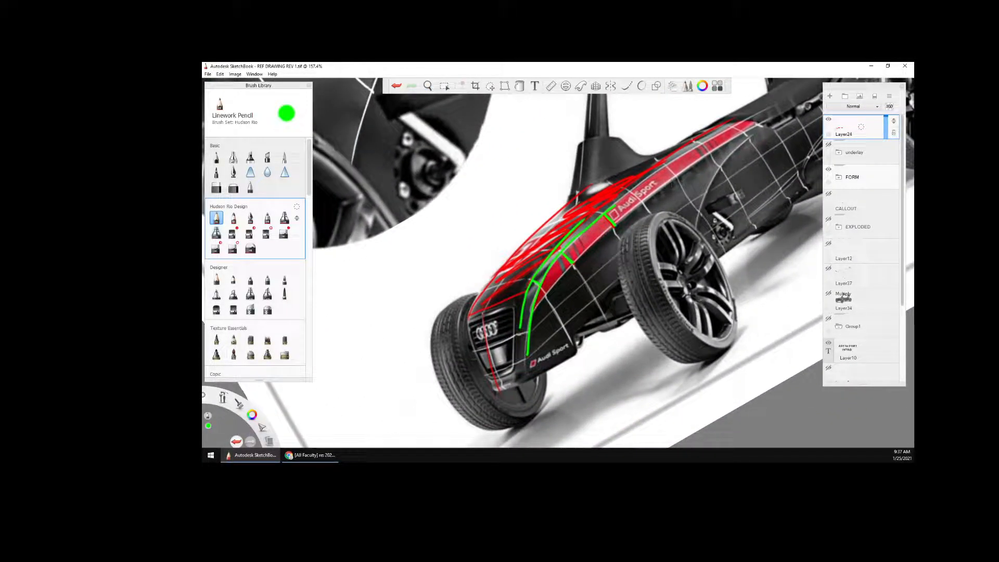
{"action": "mouse_move", "coordinate": [253, 417]}
{"action": "left_mouse_down"}
{"action": "mouse_move", "coordinate": [244, 410]}
{"action": "mouse_move", "coordinate": [239, 424]}
{"action": "left_mouse_up"}
{"action": "mouse_move", "coordinate": [537, 311]}
{"action": "left_mouse_down"}
{"action": "mouse_move", "coordinate": [699, 157]}
{"action": "mouse_move", "coordinate": [760, 122]}
{"action": "left_mouse_up"}
{"action": "key", "text": "space"}
{"action": "mouse_move", "coordinate": [640, 266]}
{"action": "left_mouse_down"}
{"action": "mouse_move", "coordinate": [643, 314]}
{"action": "mouse_move", "coordinate": [630, 330]}
{"action": "left_mouse_up"}
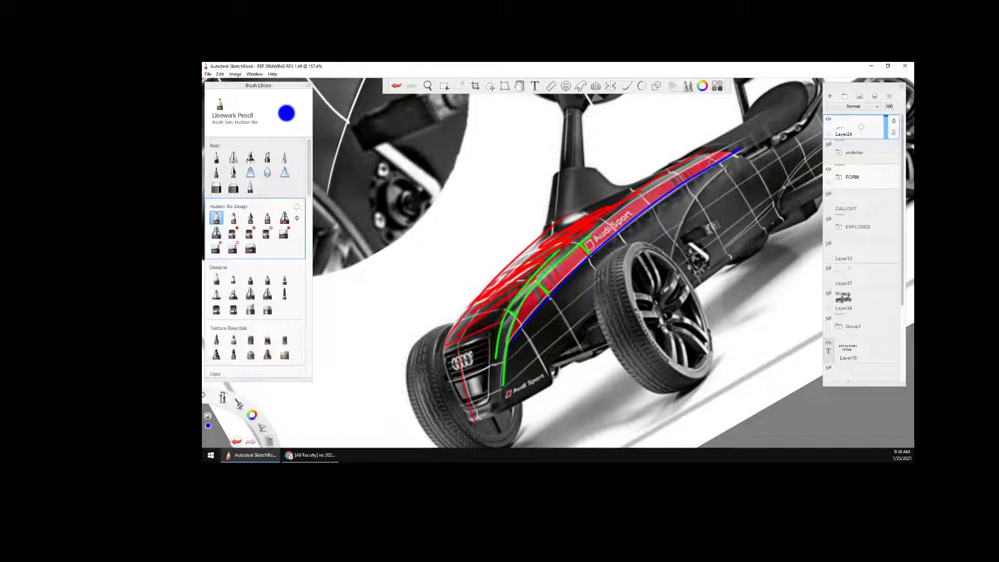
{"action": "mouse_move", "coordinate": [671, 260]}
{"action": "left_mouse_down"}
{"action": "mouse_move", "coordinate": [689, 211]}
{"action": "mouse_move", "coordinate": [731, 165]}
{"action": "left_mouse_up"}
{"action": "key", "text": "ctrl+0"}
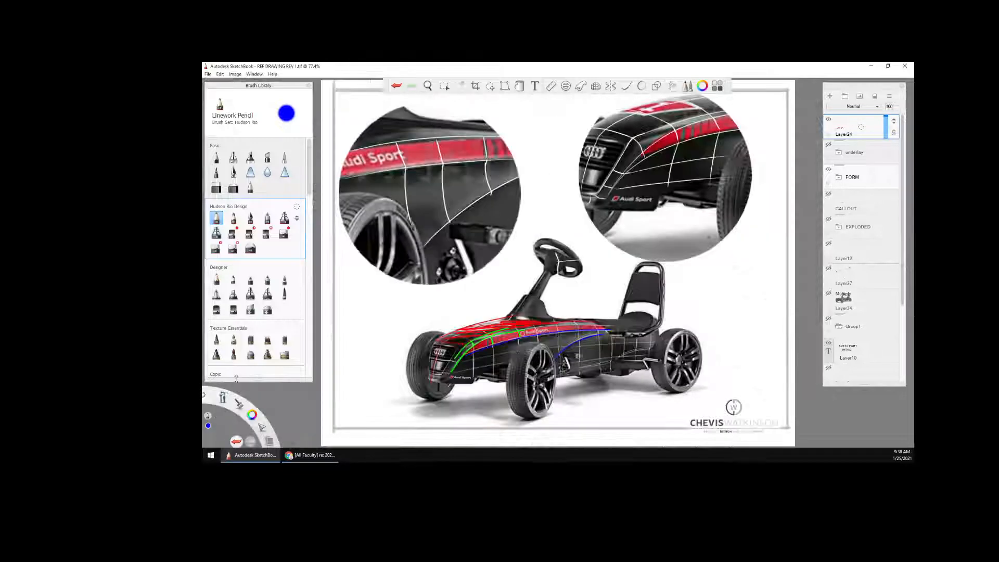
Hide the FORM group and the coloured annotation layer, and show the underlay group with the orthographic view layout
{"action": "key", "text": "space"}
{"action": "left_click_drag", "start_coordinate": [683, 210], "coordinate": [636, 282]}
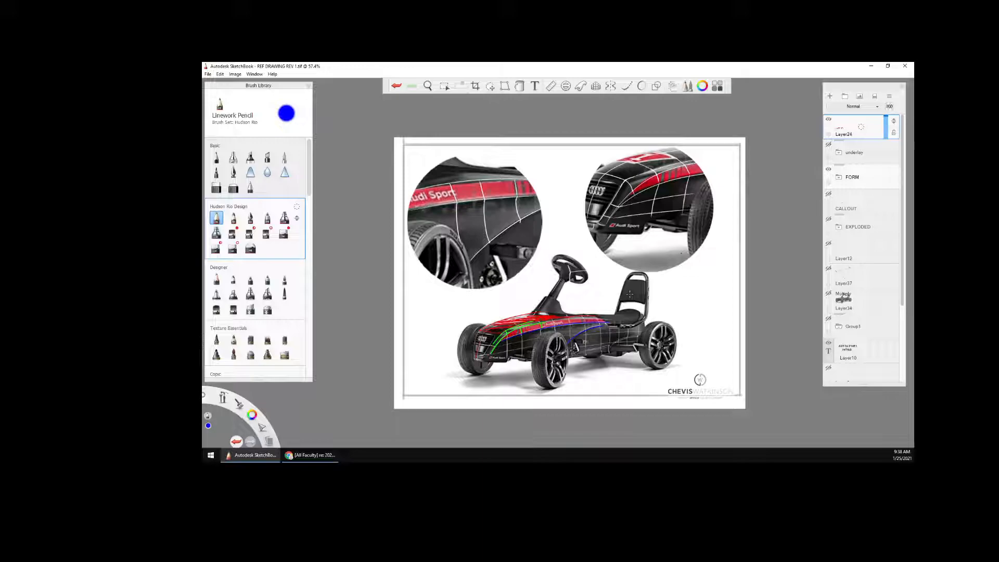
{"action": "left_click", "coordinate": [828, 168]}
{"action": "left_click", "coordinate": [828, 119]}
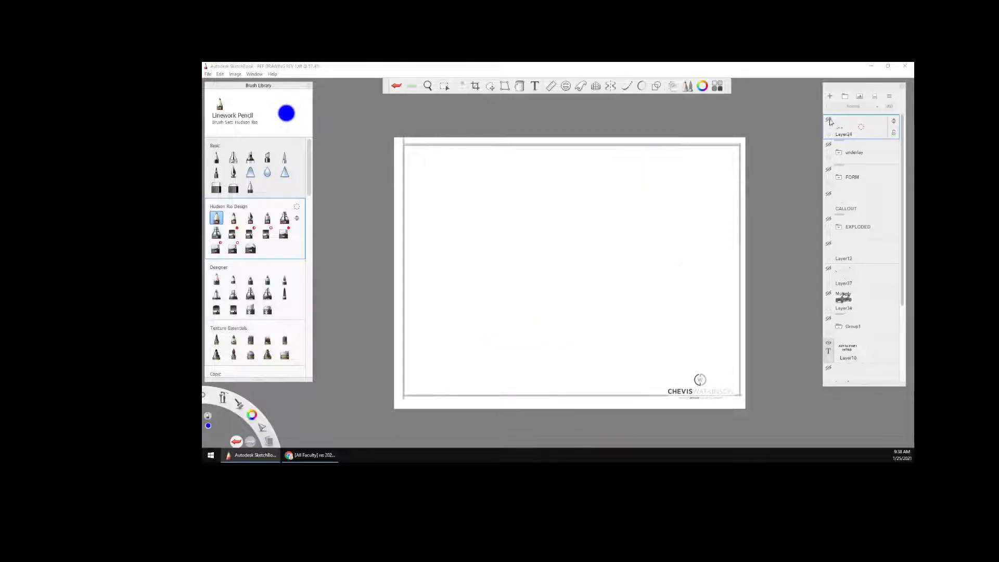
{"action": "left_click", "coordinate": [829, 145]}
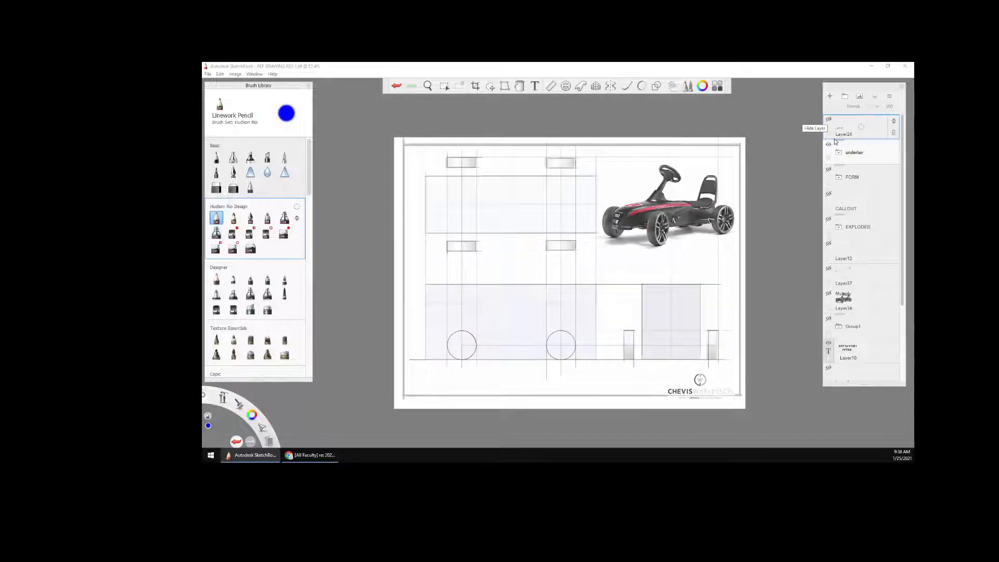
{"action": "key", "text": "space"}
{"action": "left_click_drag", "start_coordinate": [680, 254], "coordinate": [717, 241]}
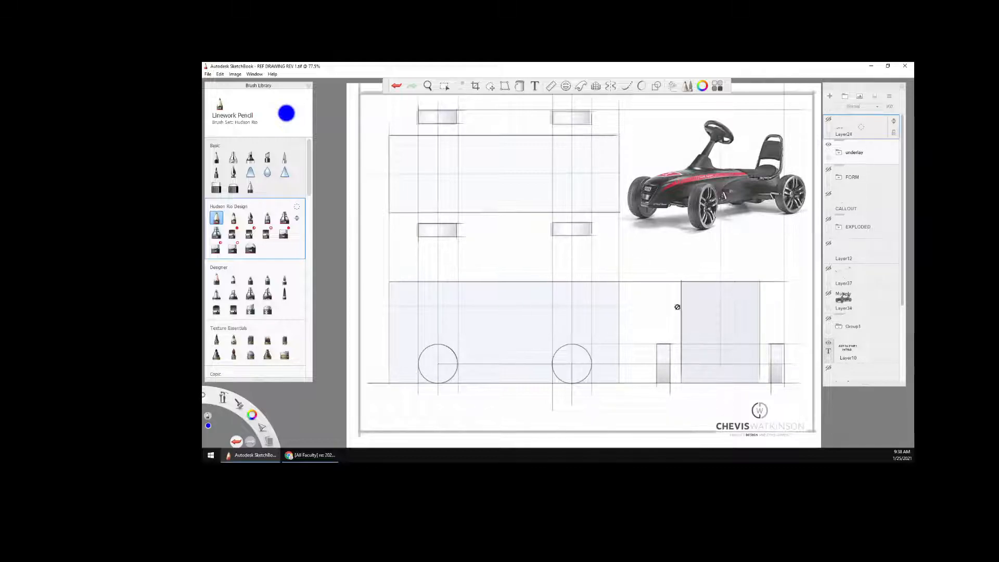
Add a new layer directly above the underlay group
{"action": "left_click", "coordinate": [861, 155]}
{"action": "left_click_drag", "start_coordinate": [861, 153], "coordinate": [859, 133]}
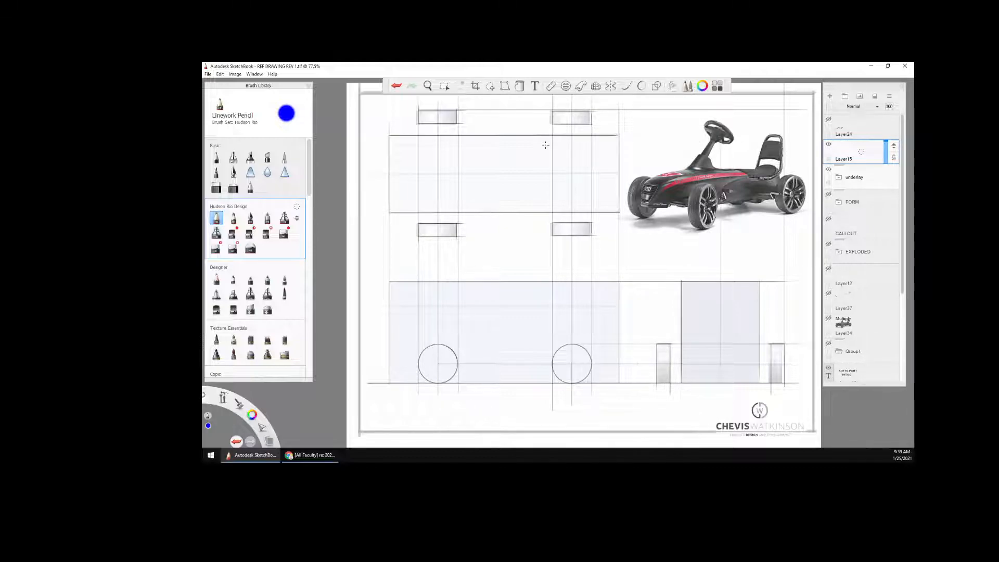
{"action": "key", "text": "space"}
{"action": "left_click_drag", "start_coordinate": [665, 347], "coordinate": [671, 338]}
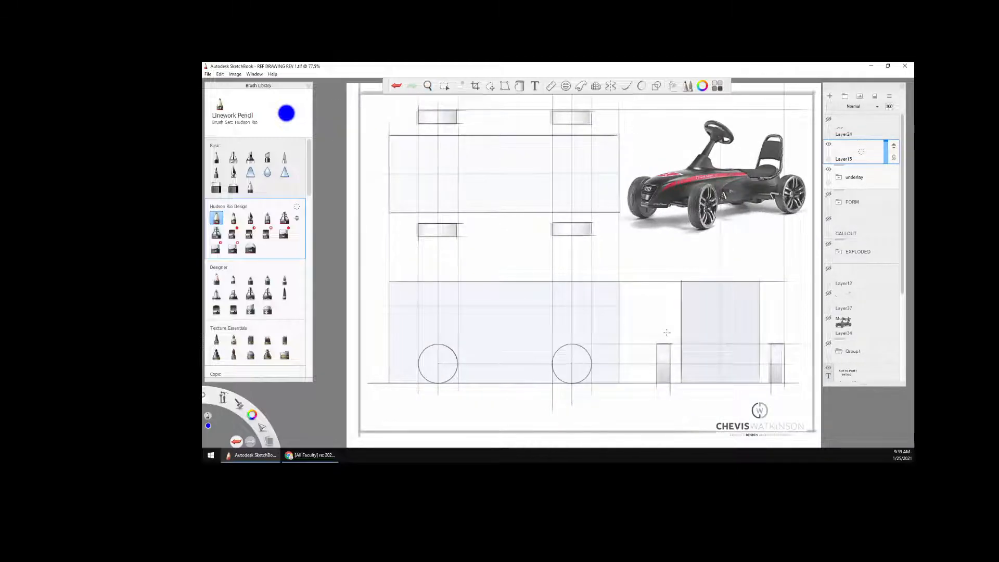